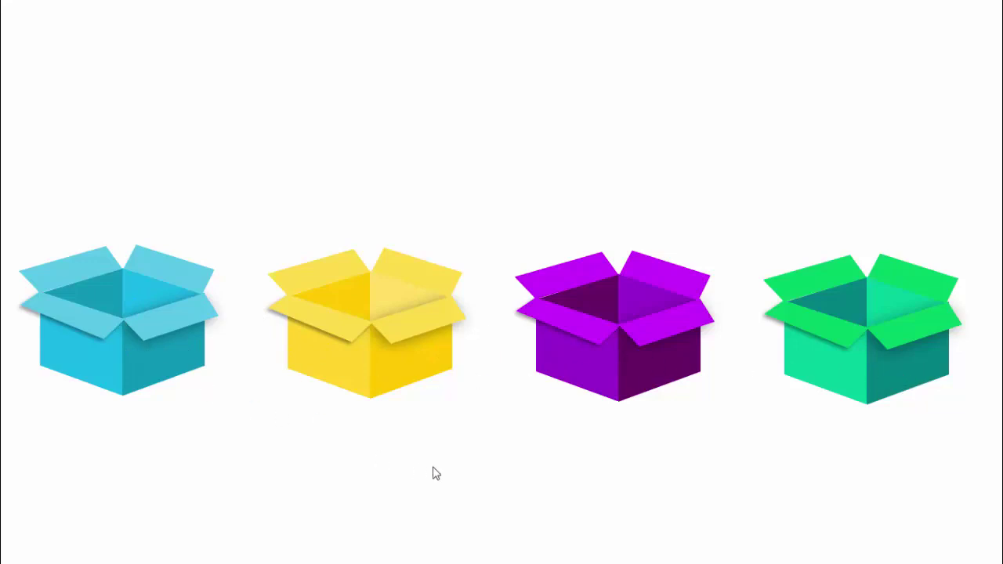
Run the slideshow and reveal the blue box's ribbon icon, light beam and 'Subtitle here' text
left_click(540, 475)
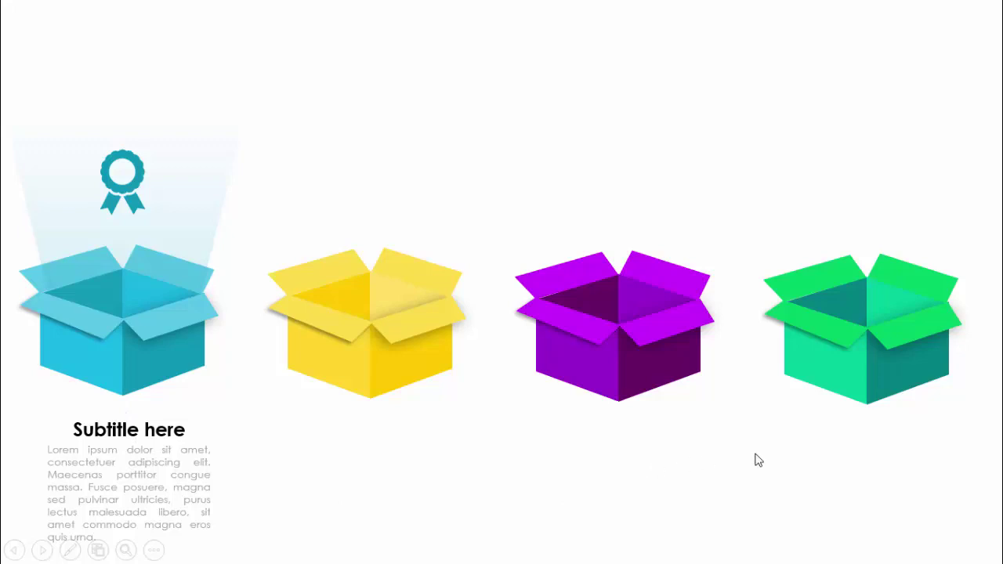
Reveal the yellow, purple and green boxes' icons, light beams and subtitles in turn
left_click(916, 471)
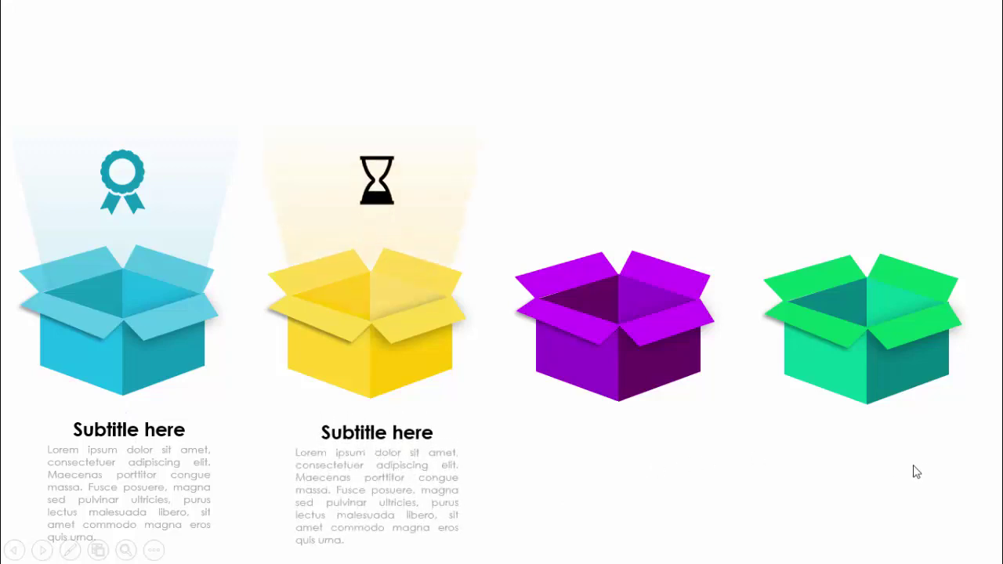
left_click(917, 471)
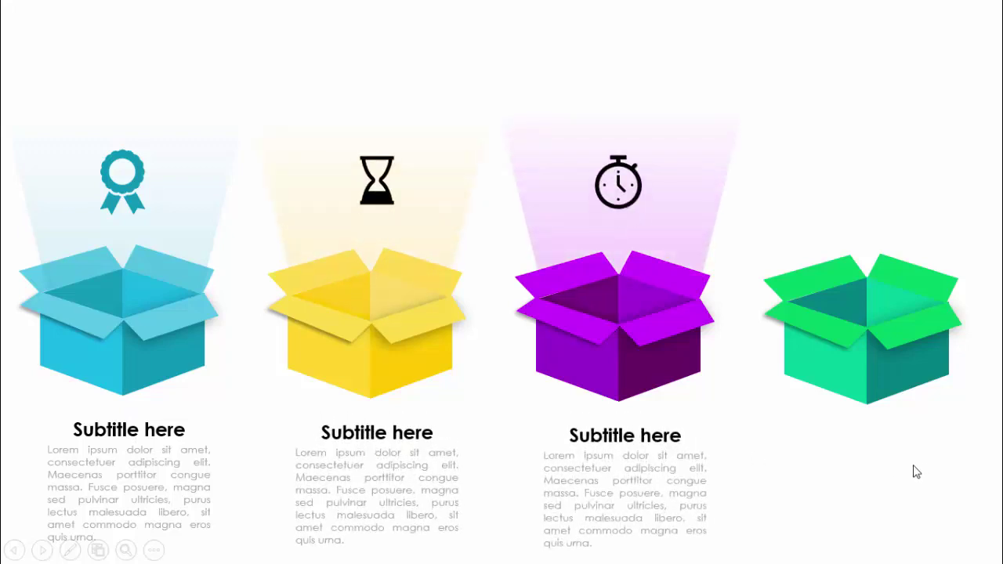
left_click(917, 472)
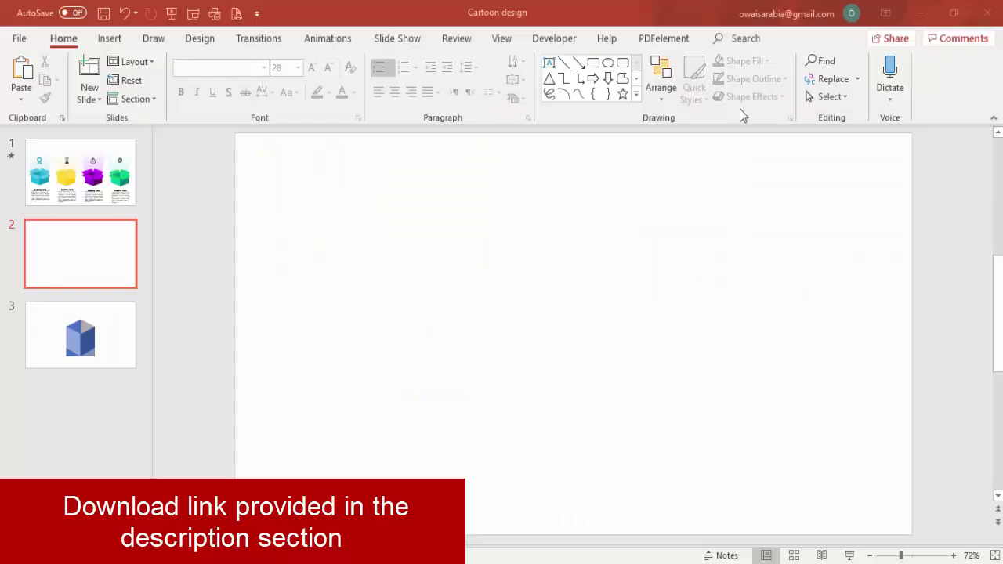
Turn on the drawing guides on blank slide 2 and bring up the Shapes gallery
left_click(500, 38)
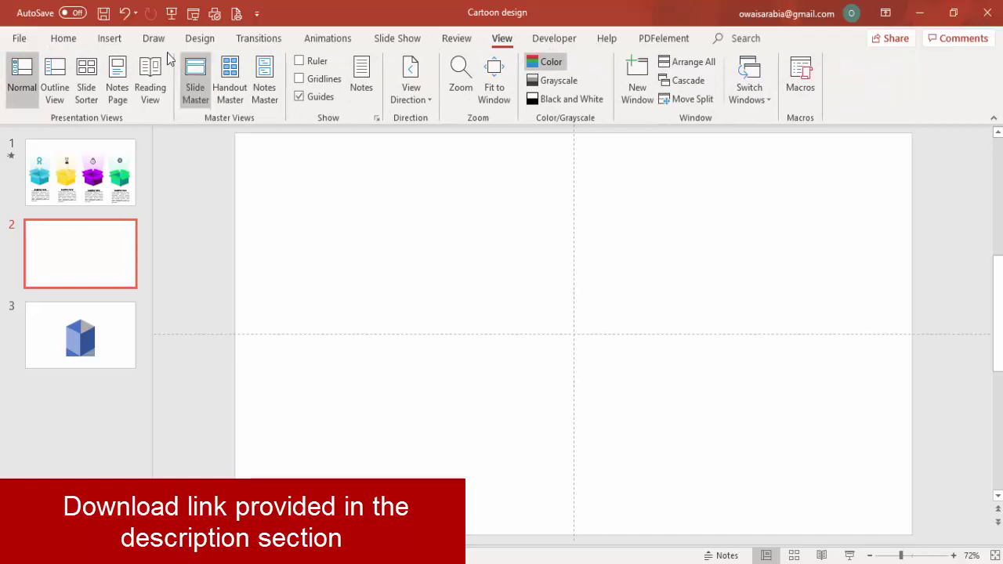
left_click(109, 38)
left_click(236, 88)
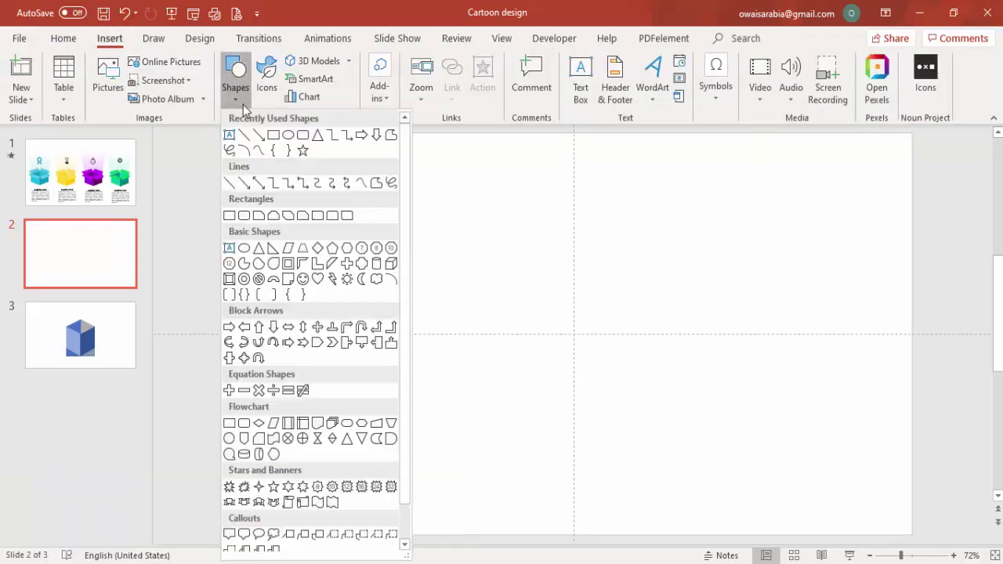
Draw an outline-free isosceles triangle, rotate it left 90° and align it to the centre guides
left_click(259, 251)
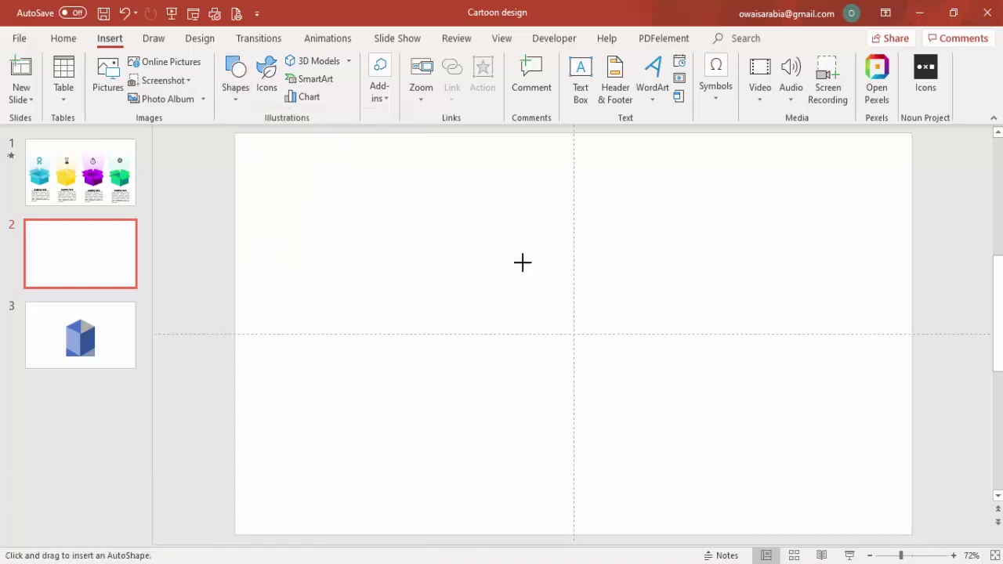
left_click_drag(488, 235, 576, 333)
left_click(400, 79)
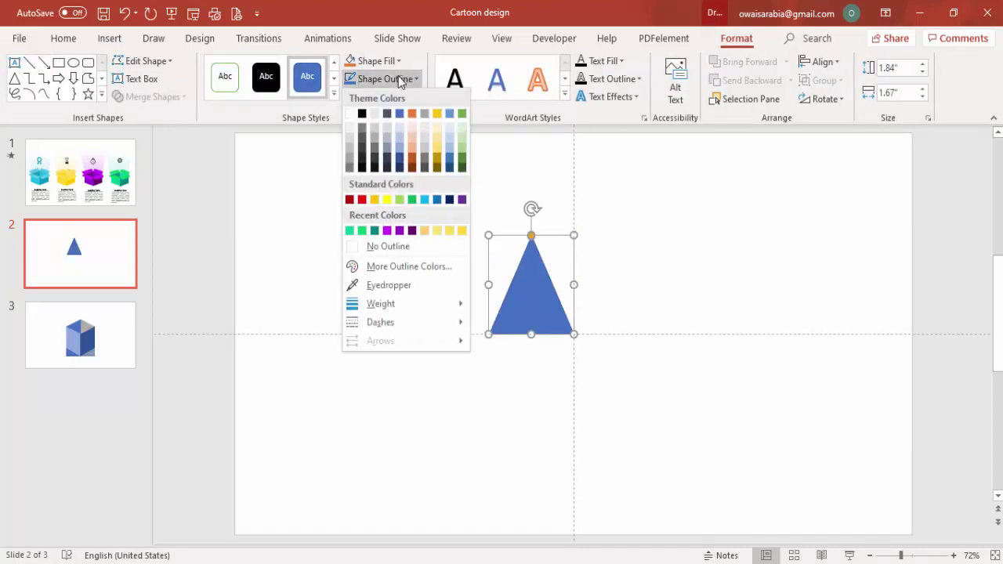
left_click(368, 246)
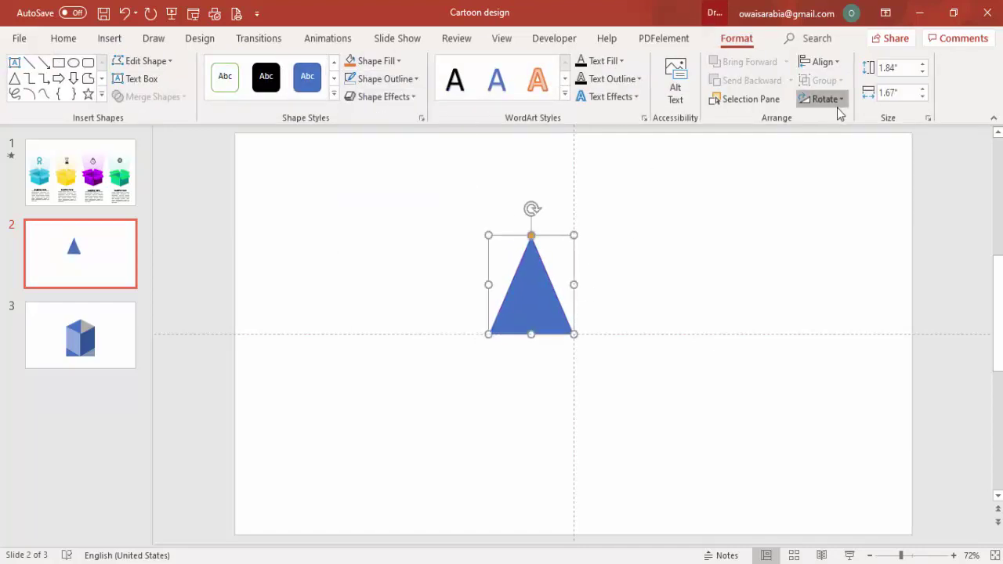
left_click(837, 104)
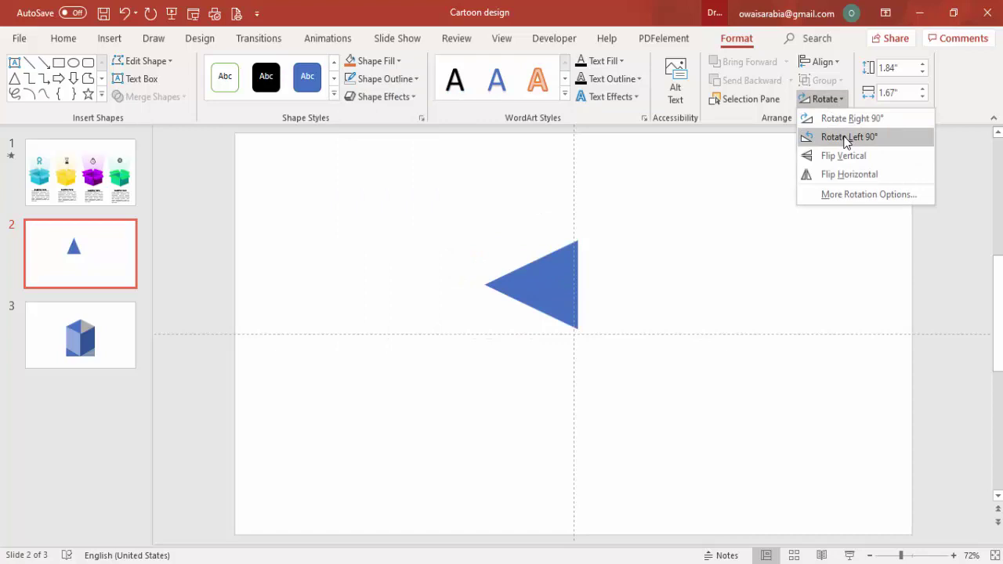
left_click(846, 138)
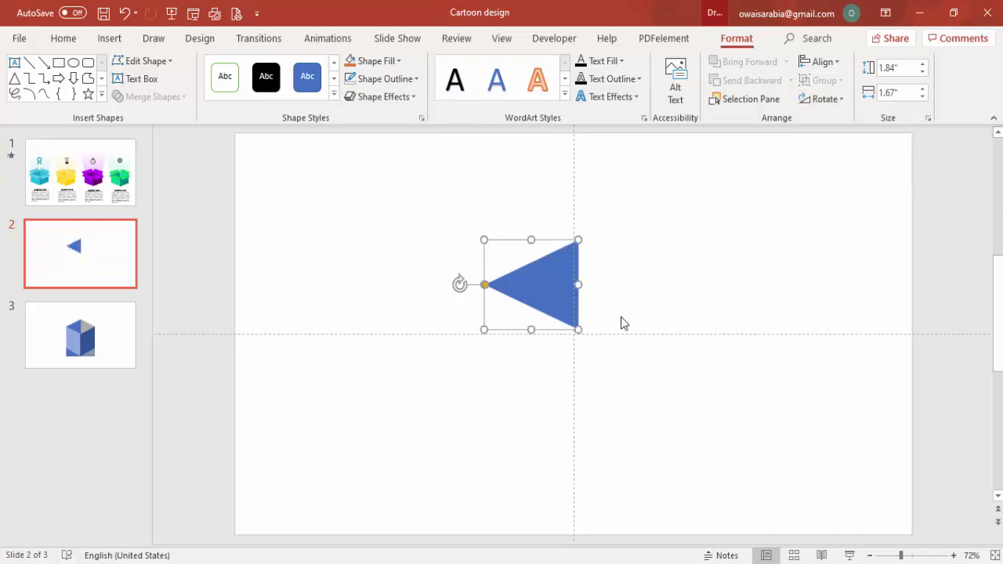
left_click_drag(556, 292, 658, 334)
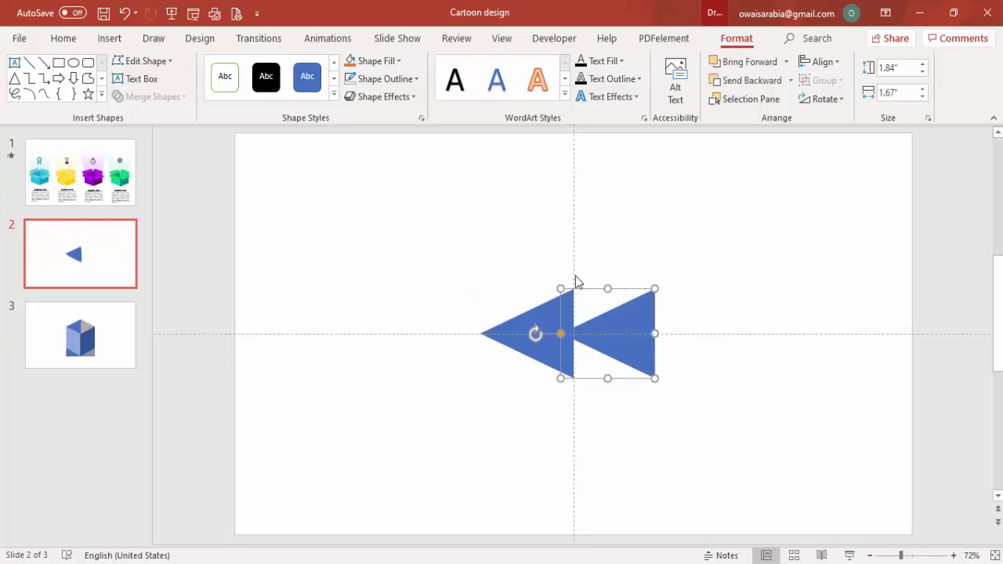
Fill the duplicate triangle grey, flip it horizontally and join it to the blue one as a rhombus
left_click(382, 63)
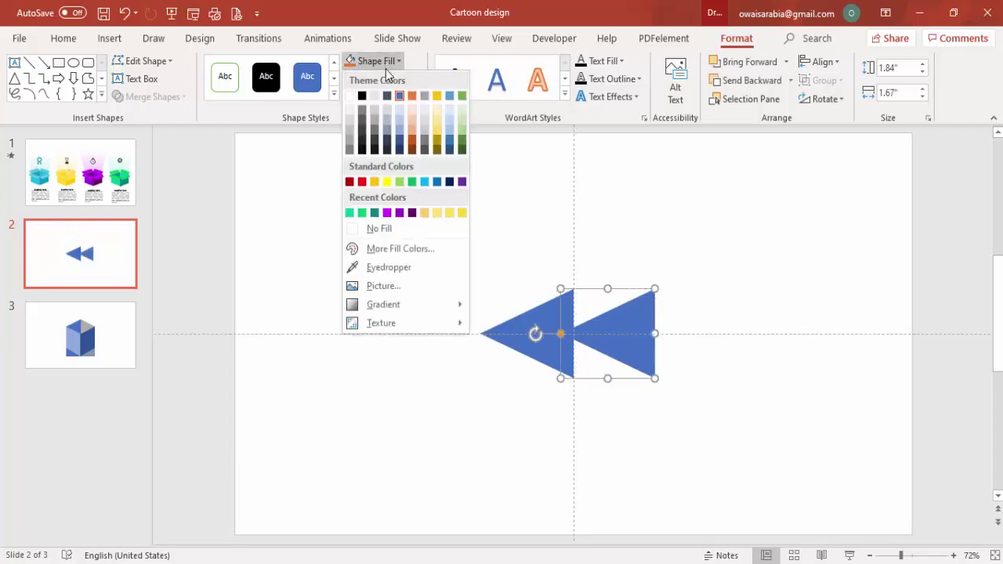
left_click(351, 140)
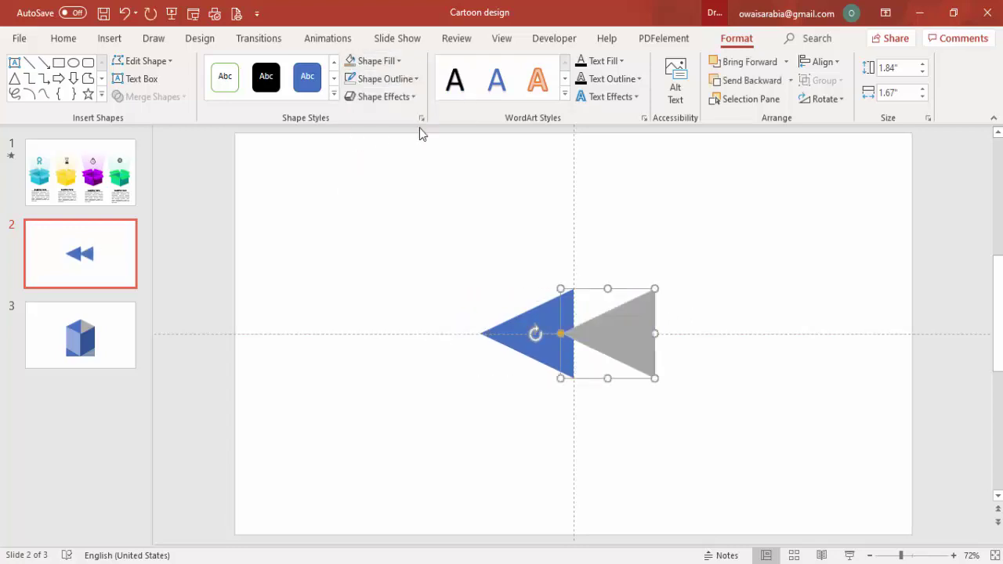
left_click(826, 99)
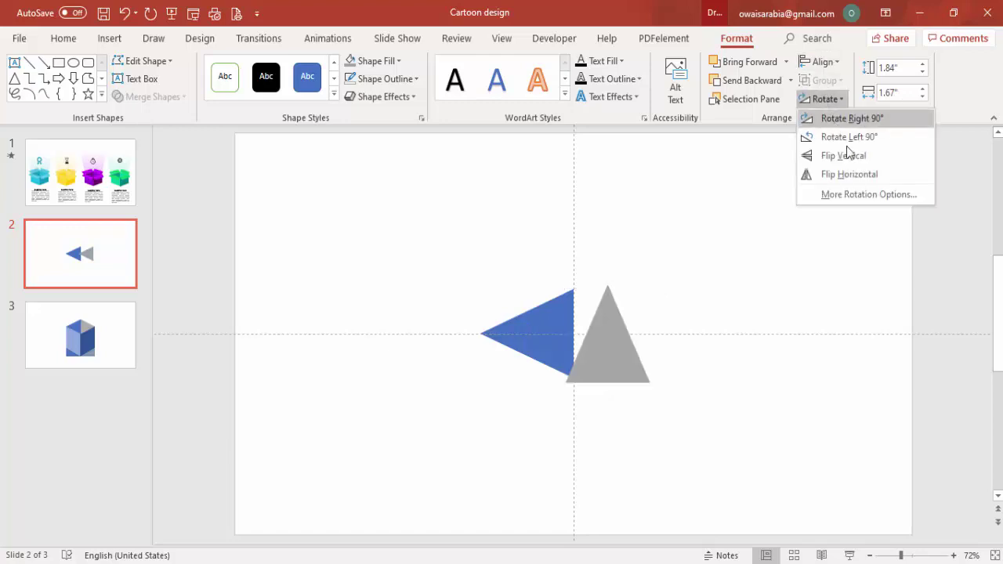
left_click(859, 186)
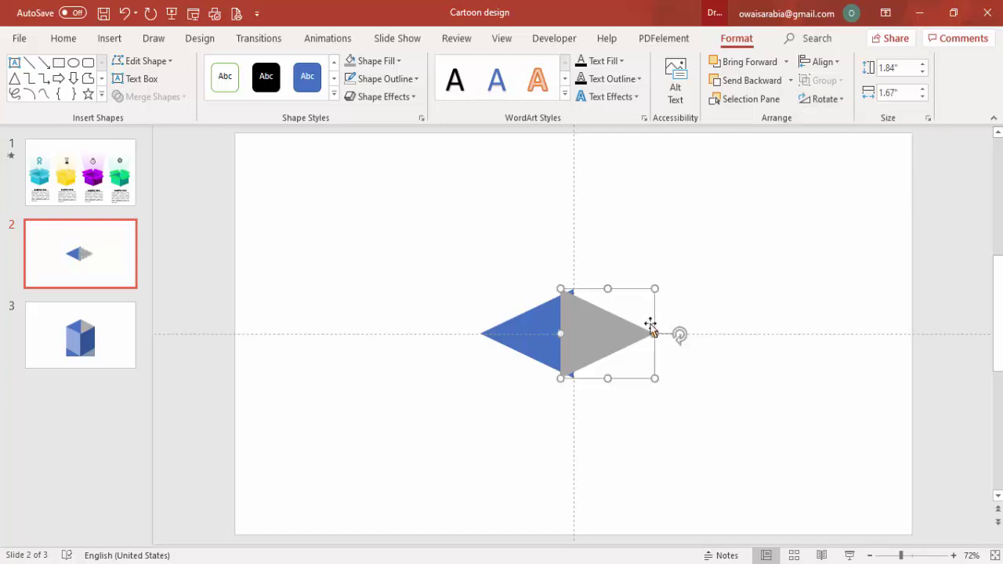
left_click_drag(582, 332, 594, 332)
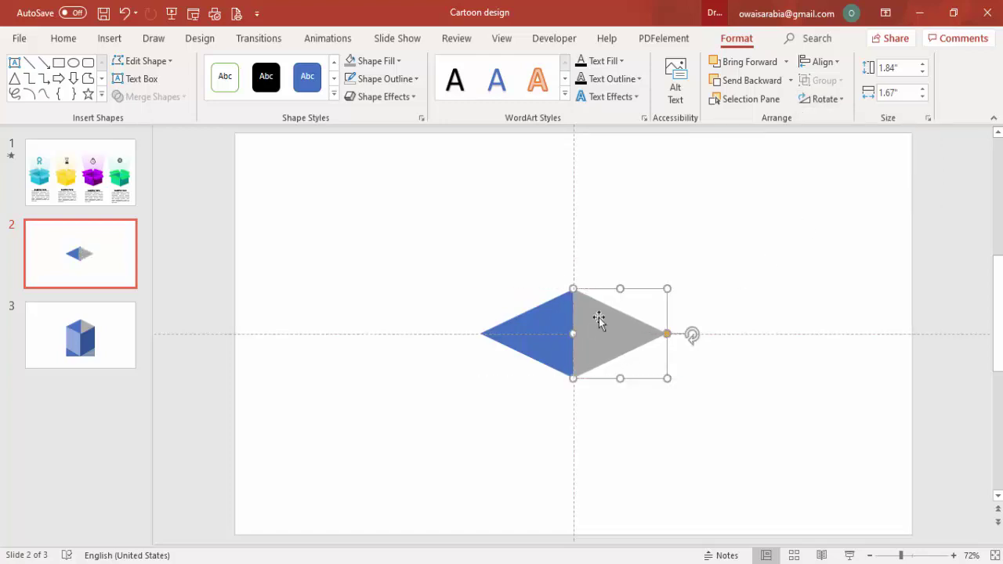
left_click(720, 237)
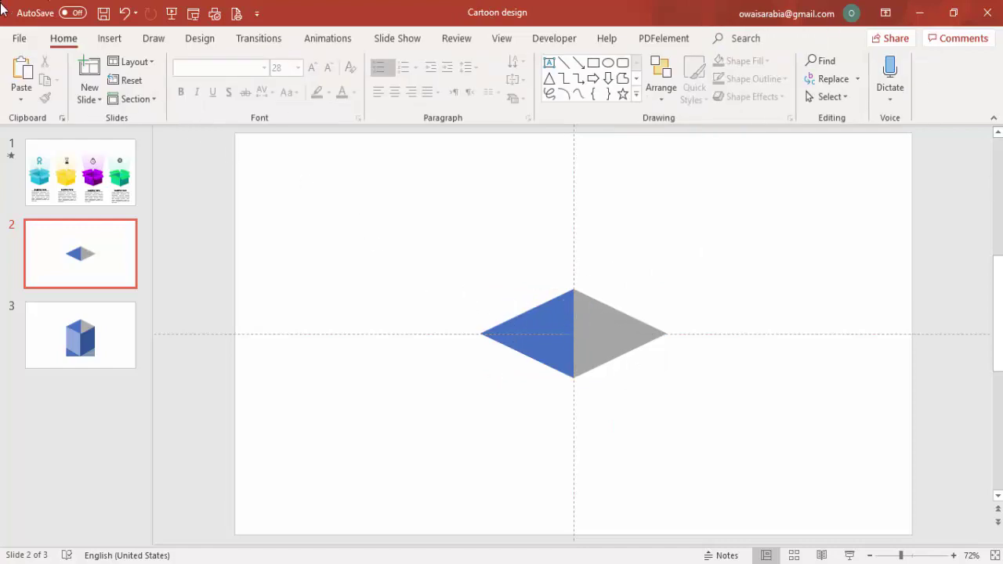
Draw a light peach, outline-free rectangle below the rhombus's left tip and send it to back
left_click(110, 39)
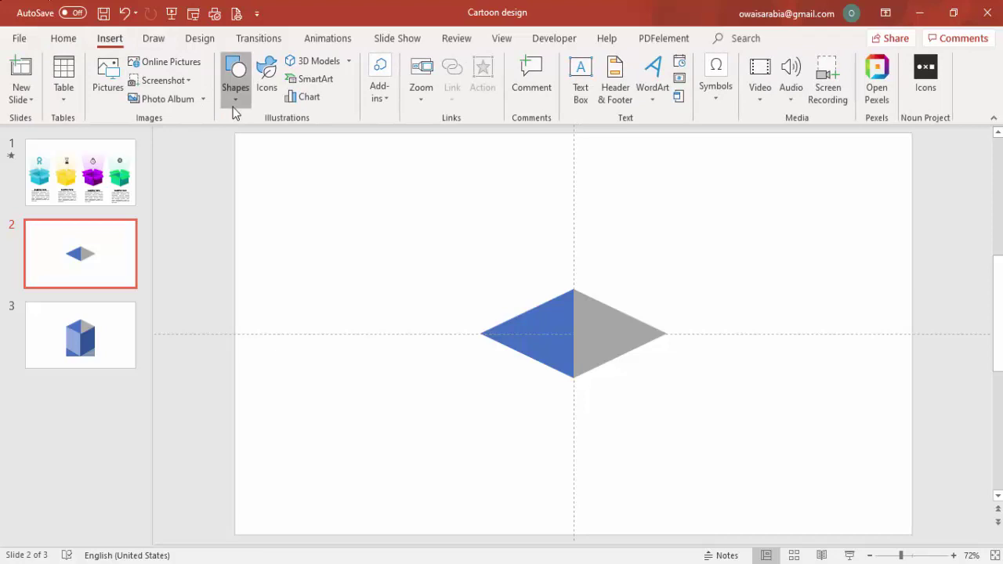
left_click(235, 109)
left_click(227, 214)
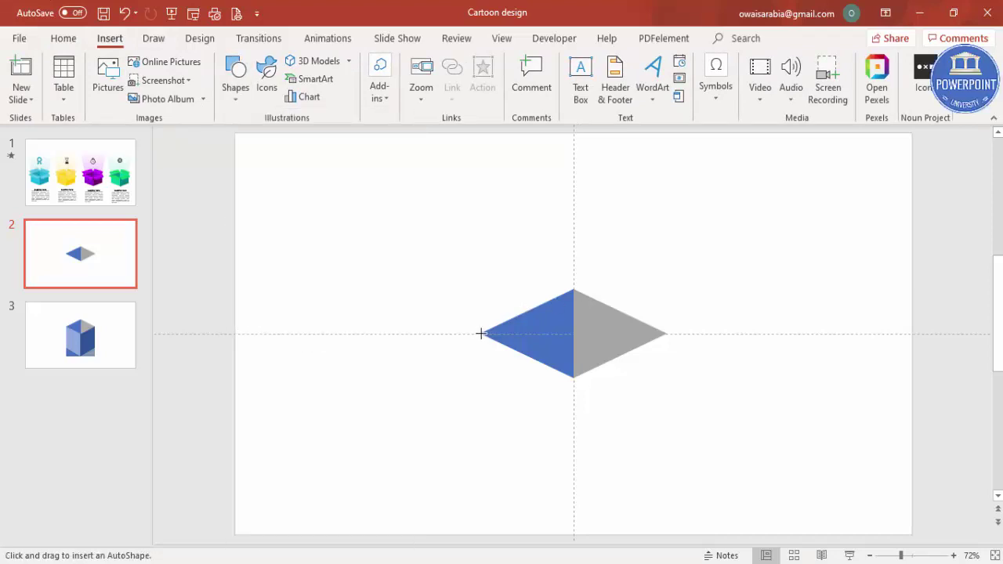
left_click_drag(481, 334, 576, 470)
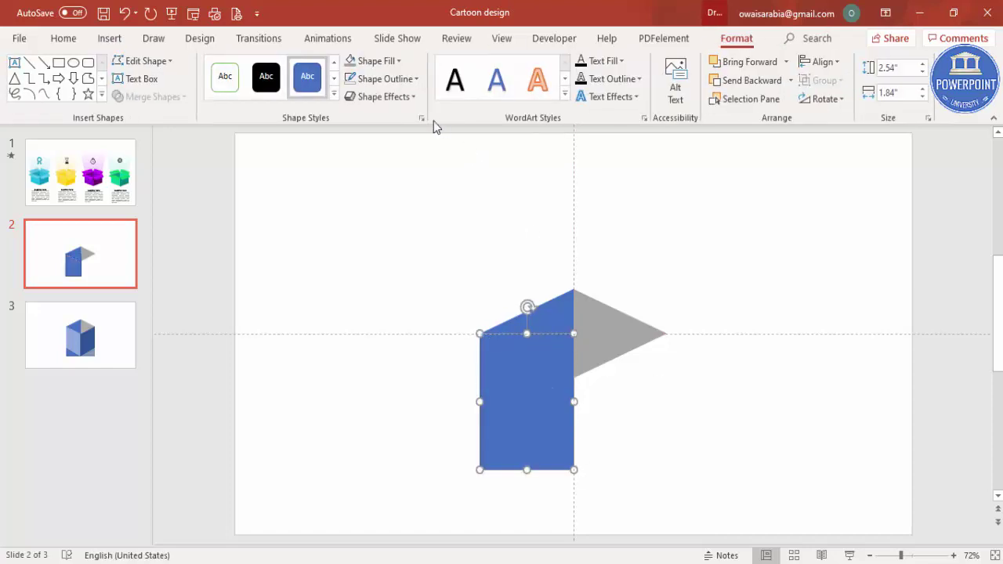
left_click(376, 61)
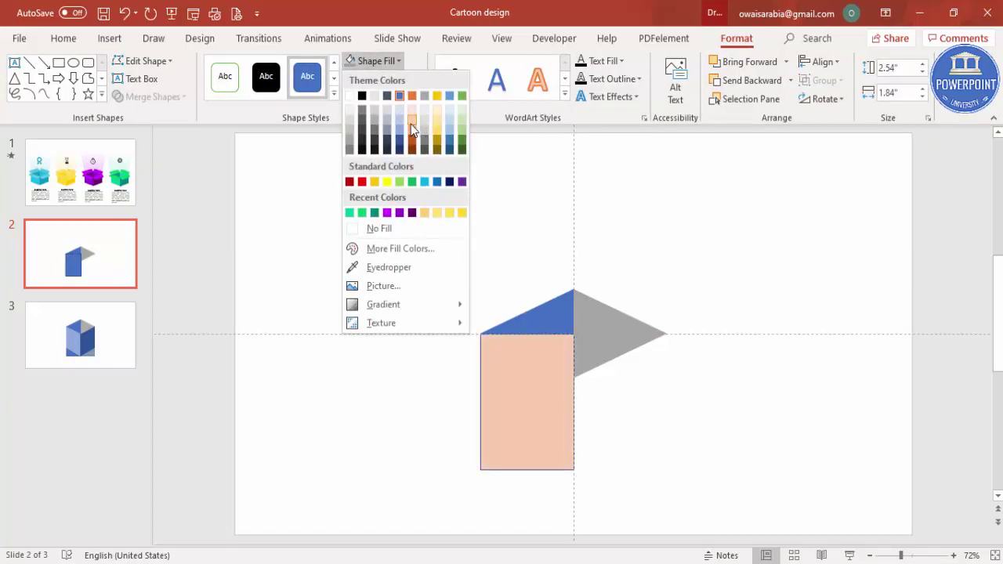
left_click(411, 124)
left_click(385, 79)
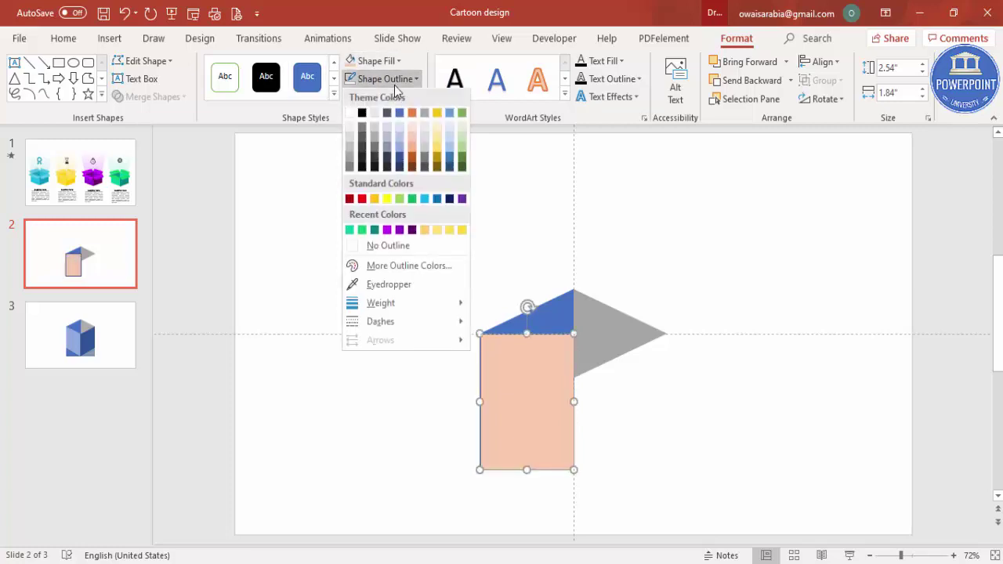
left_click(396, 244)
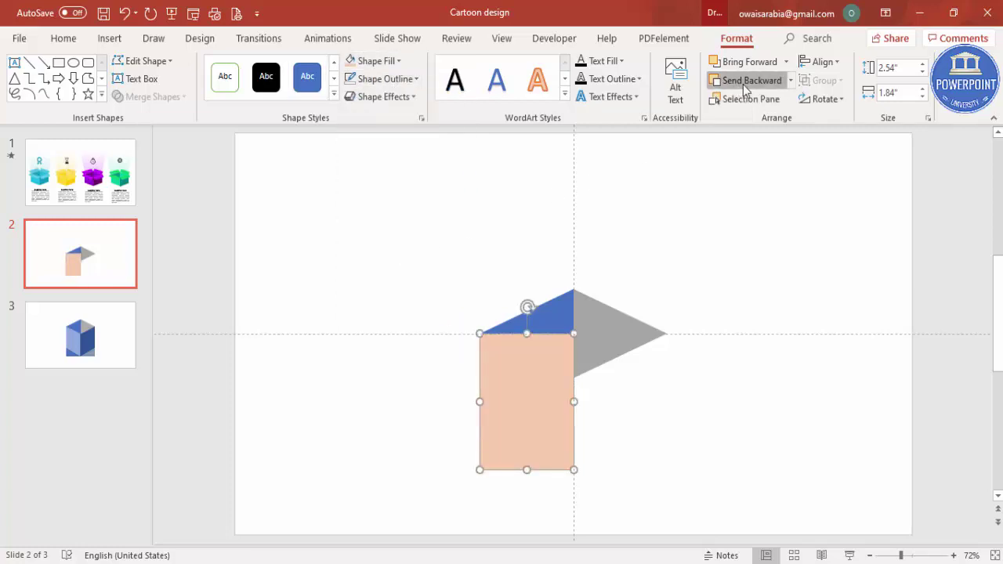
left_click(791, 81)
left_click(774, 118)
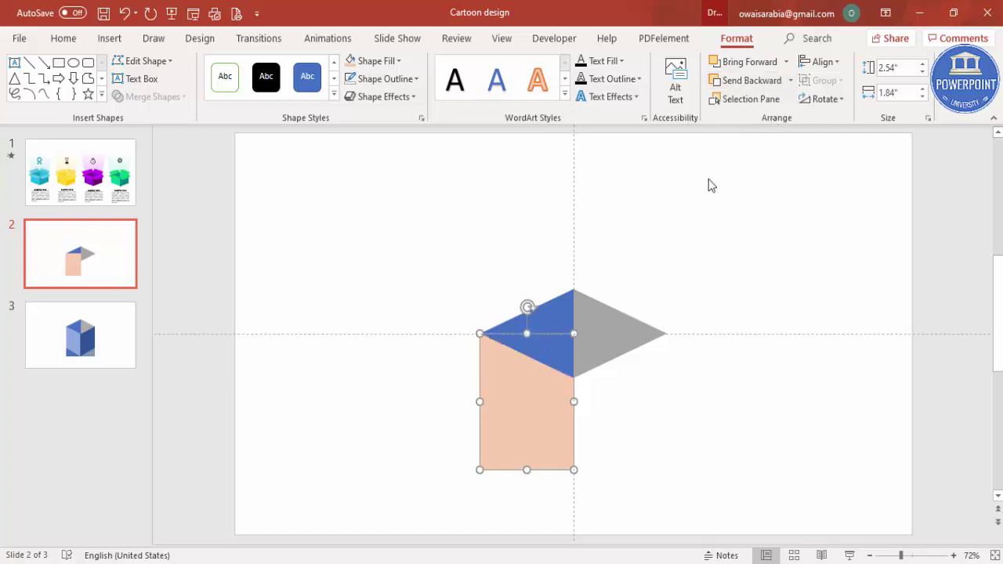
left_click(631, 425)
Copy the rectangle under the grey triangle, send it backward and fill it darker orange
left_click(486, 421)
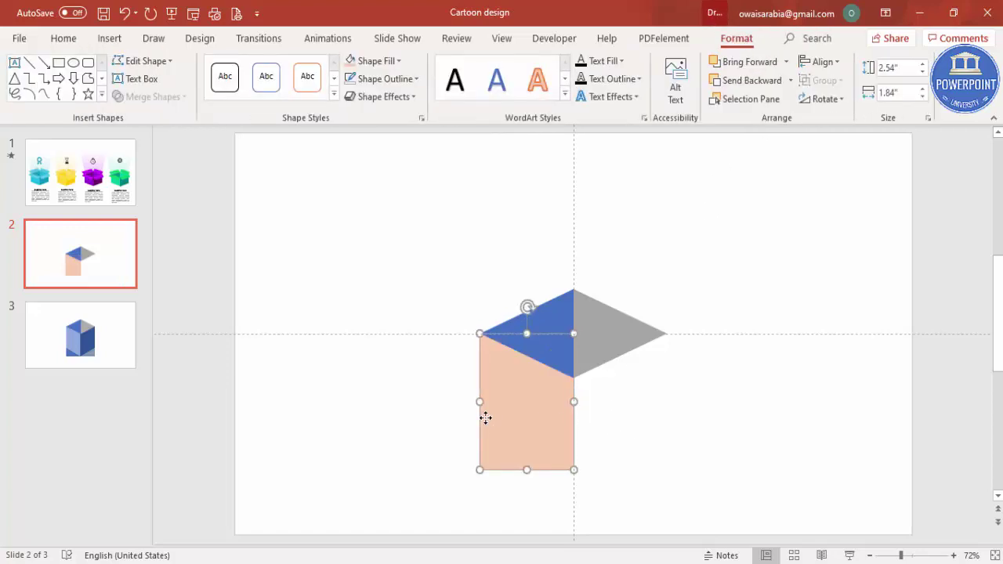
left_click_drag(486, 419, 608, 400)
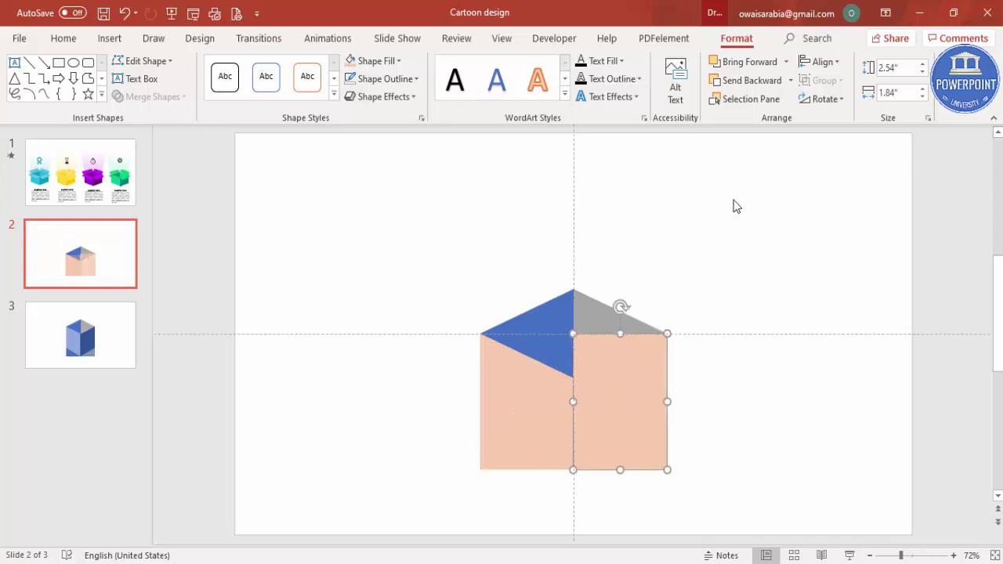
left_click(790, 81)
left_click(776, 118)
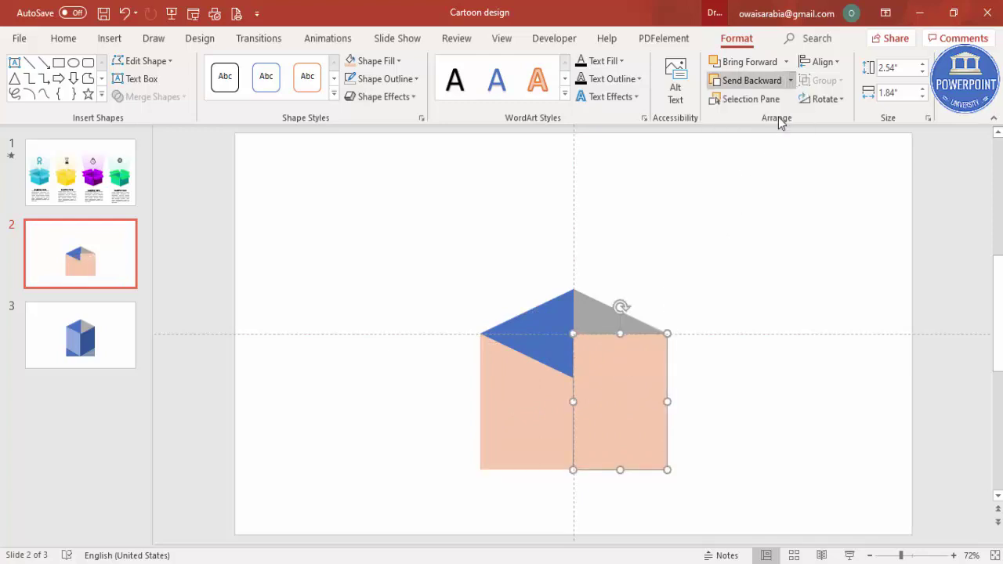
left_click(376, 62)
left_click(409, 128)
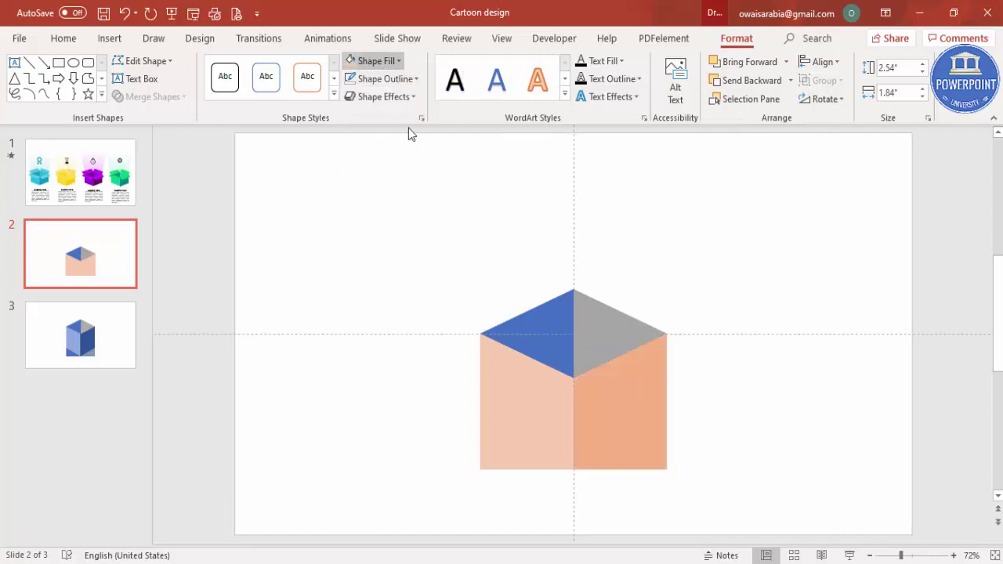
left_click(412, 379)
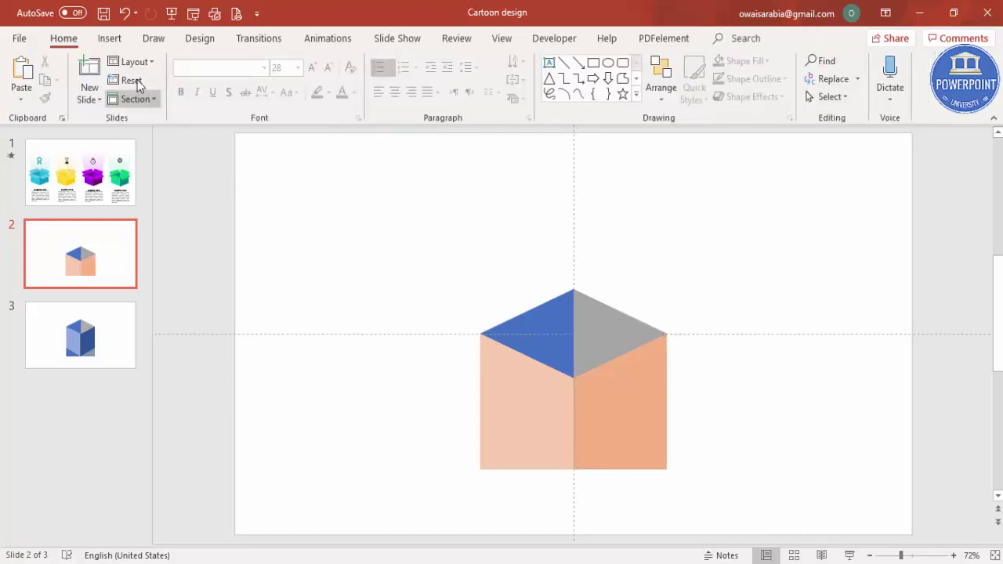
left_click(110, 38)
Draw an outline-free blue right triangle at the bottom of the box's left face
left_click(235, 87)
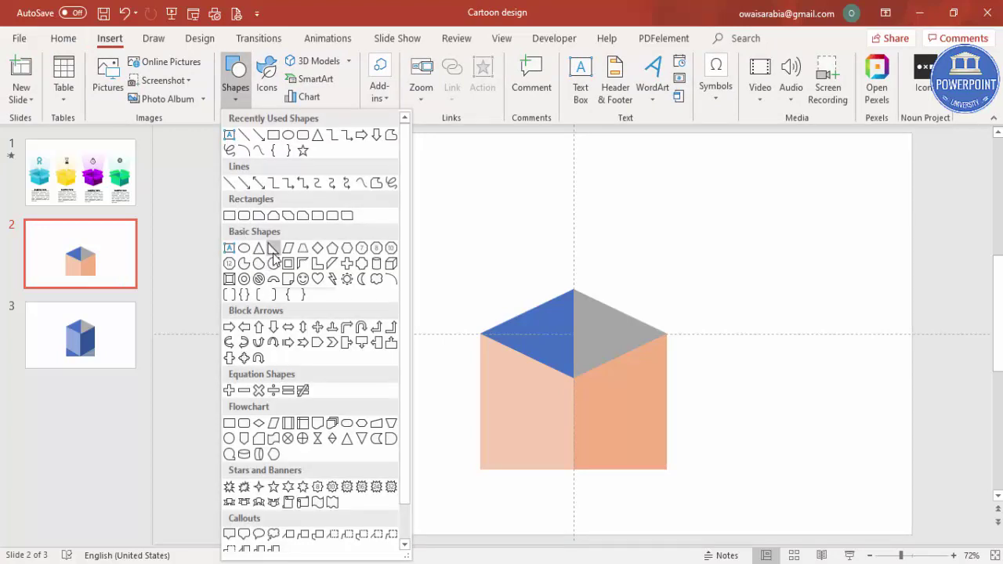
left_click(274, 250)
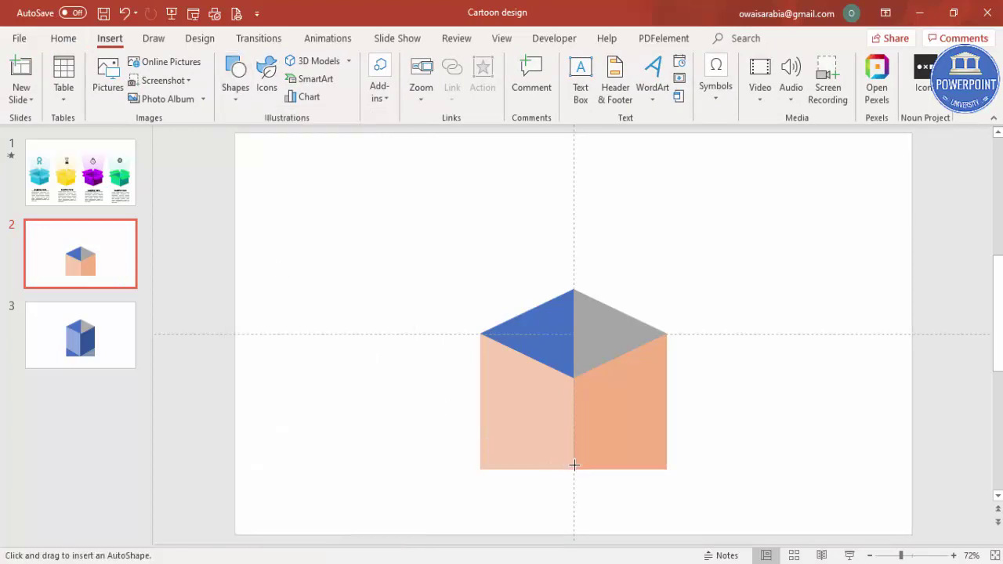
left_click_drag(574, 465, 475, 416)
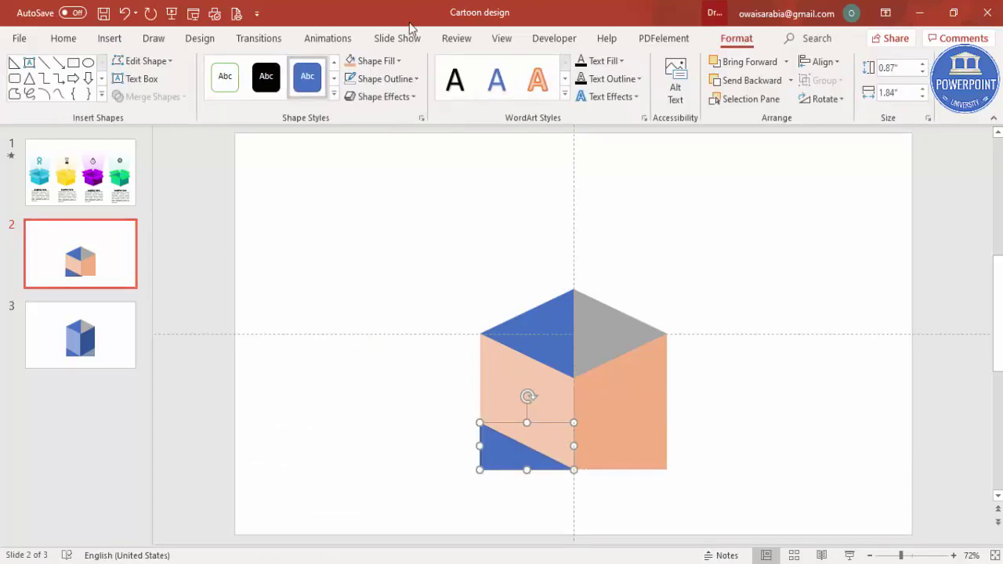
left_click(384, 78)
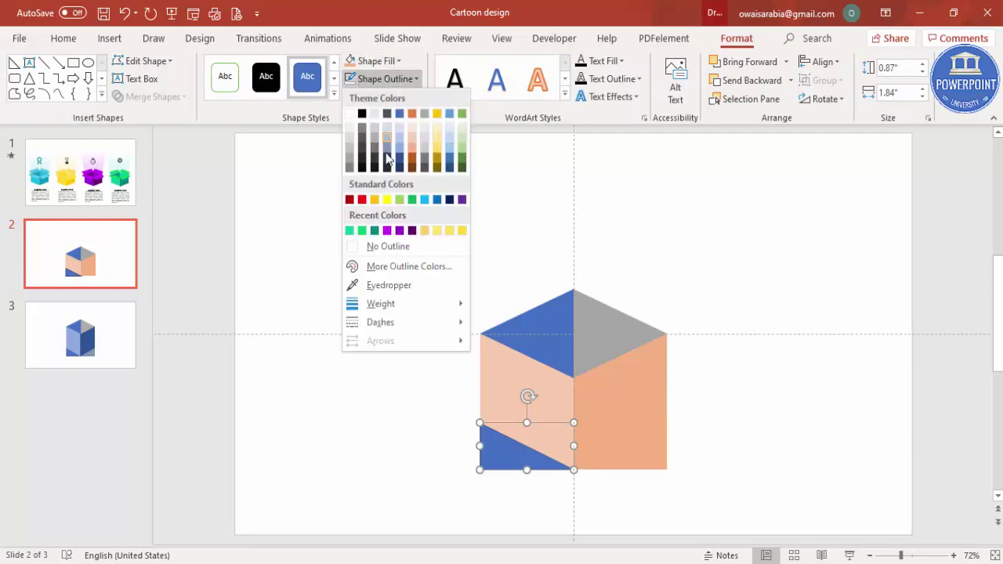
left_click(399, 248)
Duplicate the triangle, flip it horizontally and move the copy toward the right face
key("Right")
key("Right")
key("Down")
key("Down")
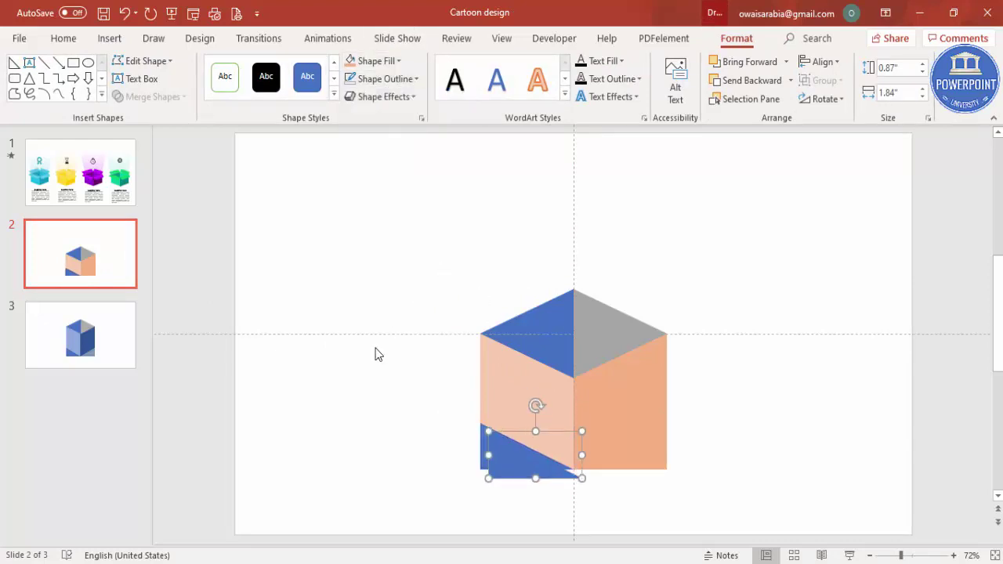
left_click(842, 99)
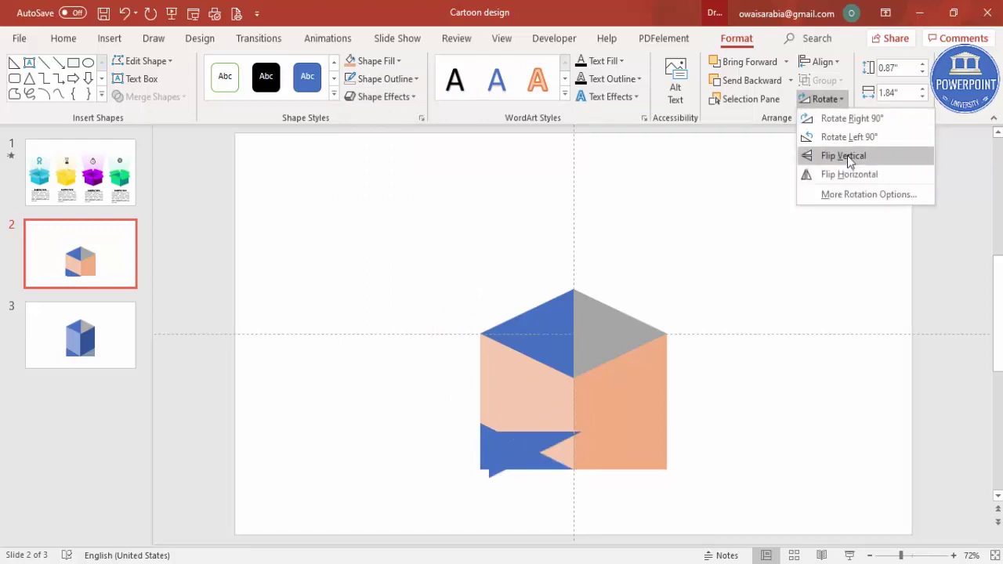
left_click(850, 175)
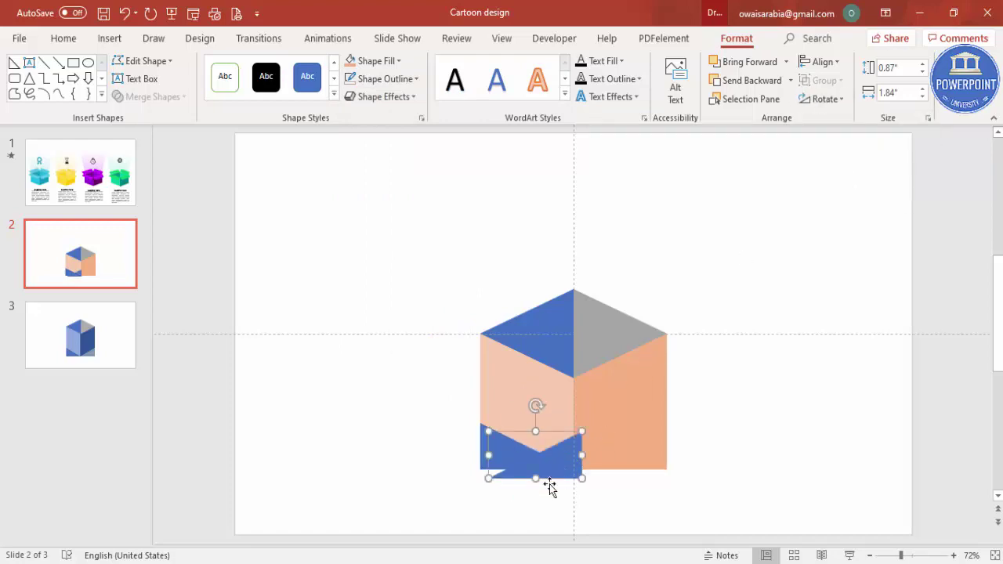
left_click_drag(544, 477, 643, 462)
Place the mirrored triangle under the right face and subtract the bottom-left triangle from the left face
left_click(701, 465)
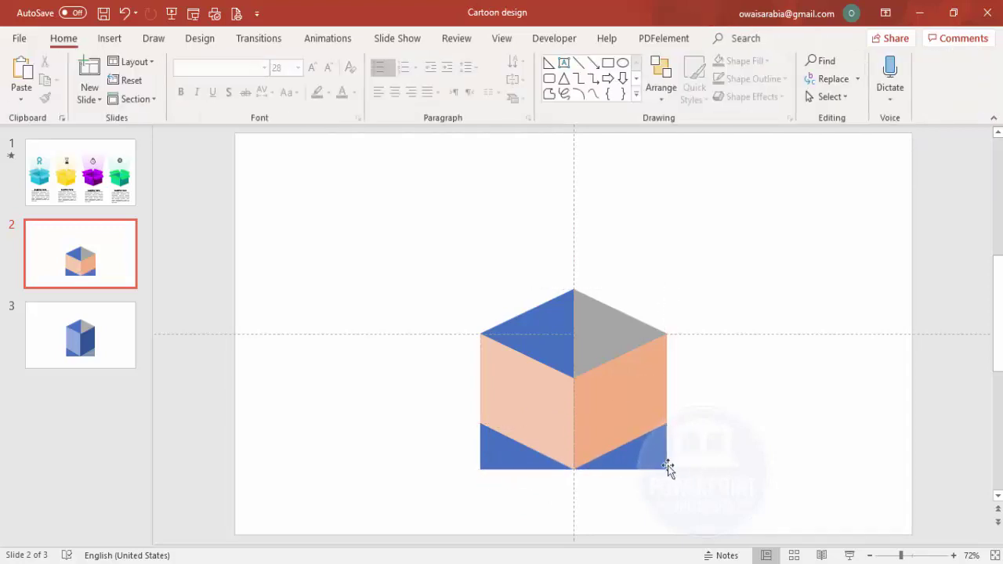
left_click_drag(649, 452, 667, 446)
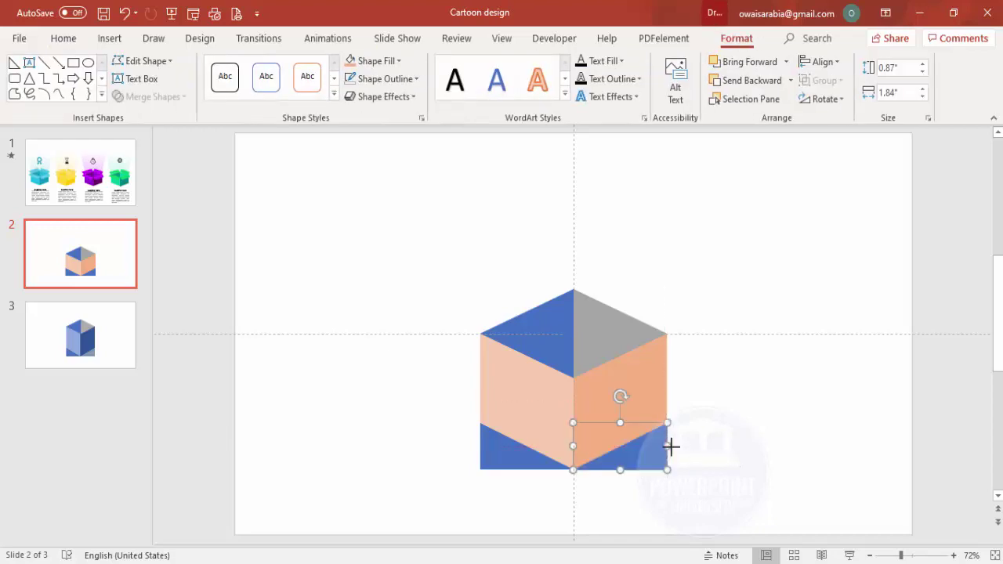
left_click(527, 389)
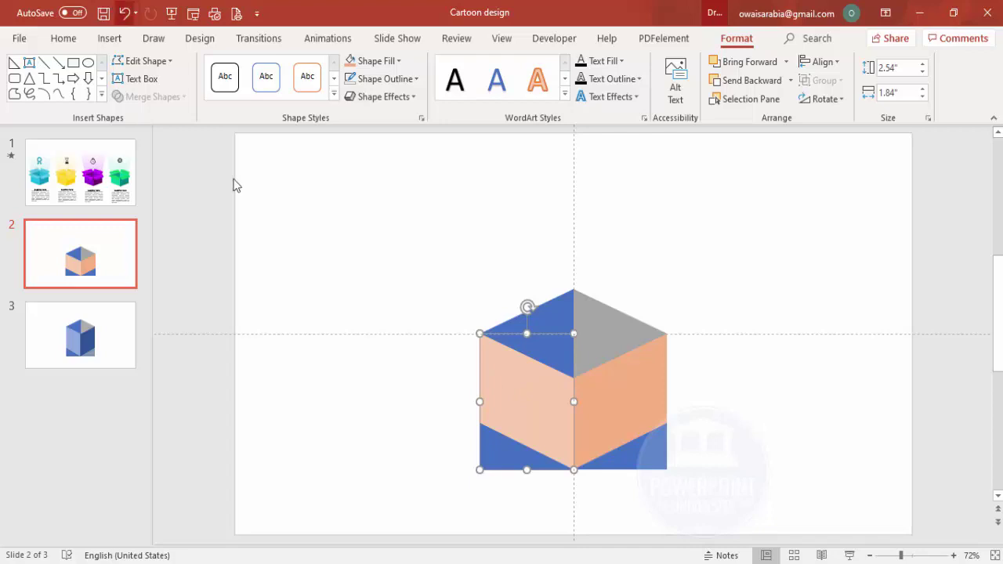
mouse_move(471, 563)
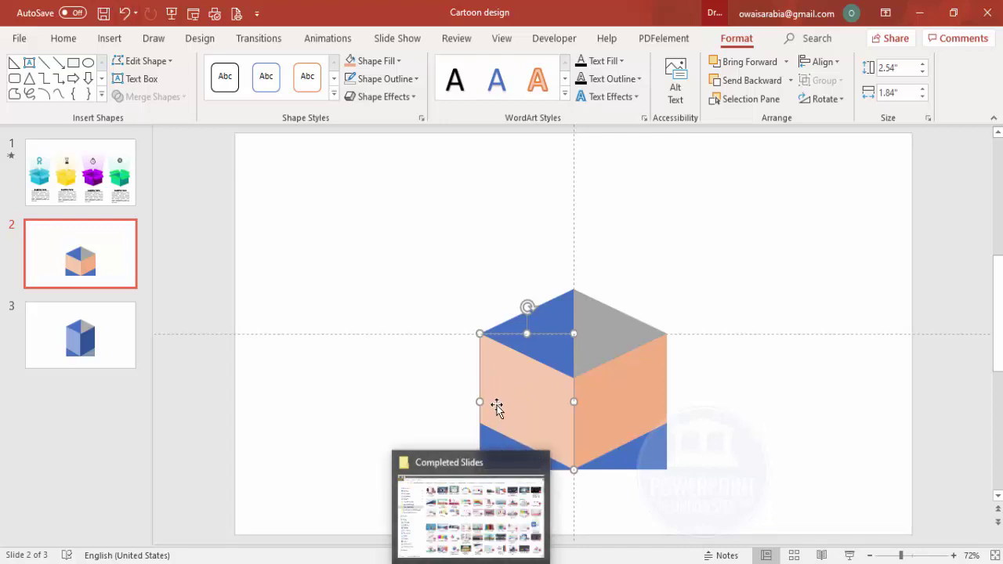
left_click(488, 444, "shift")
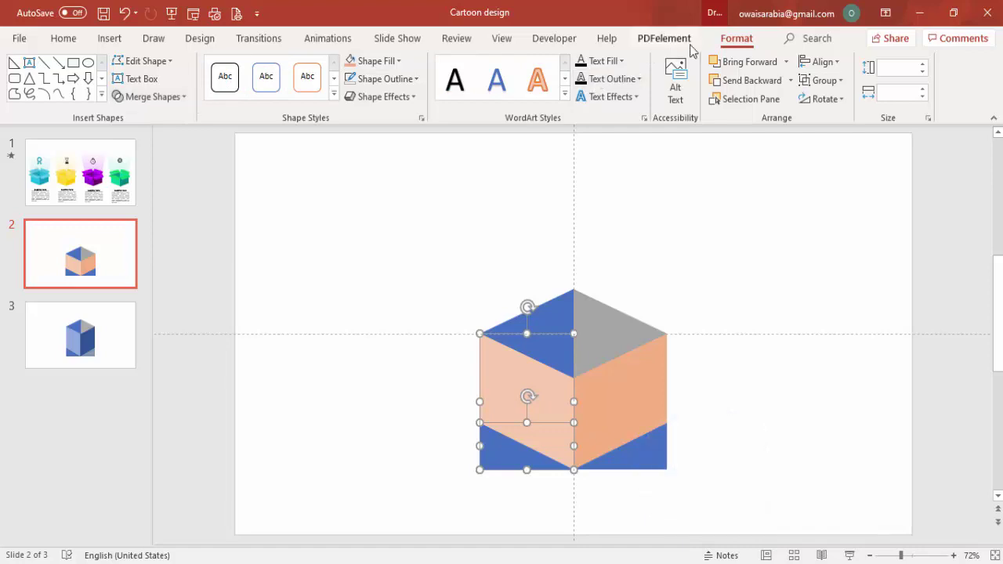
left_click(154, 97)
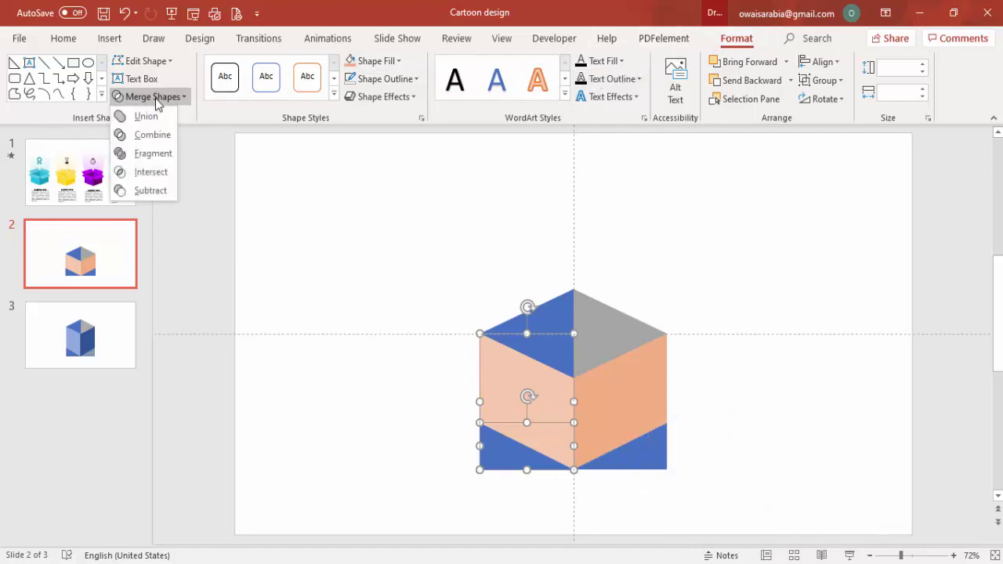
left_click(156, 192)
Subtract the bottom-right triangle from the right orange face with Merge Shapes
left_click(594, 392)
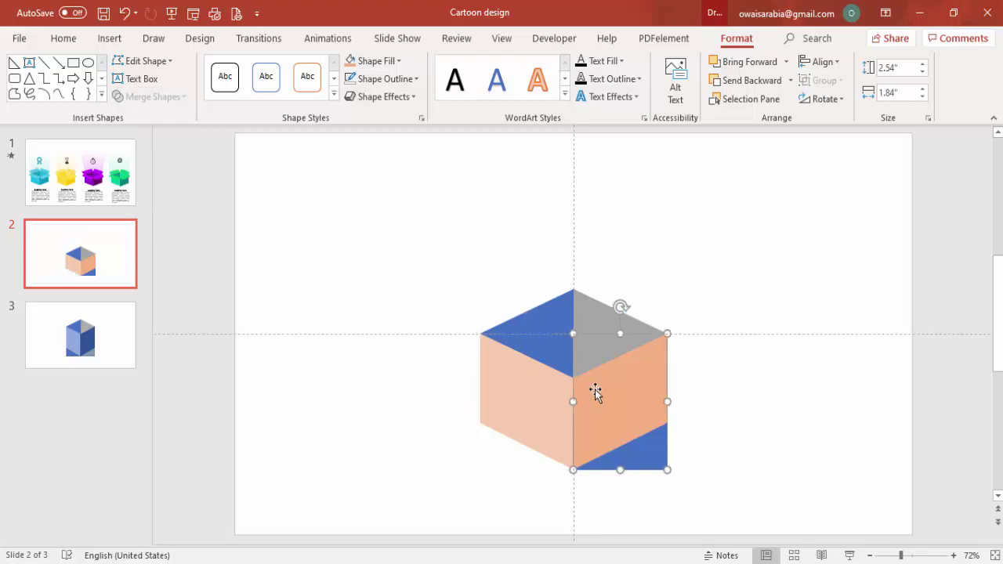
left_click(631, 456, "shift")
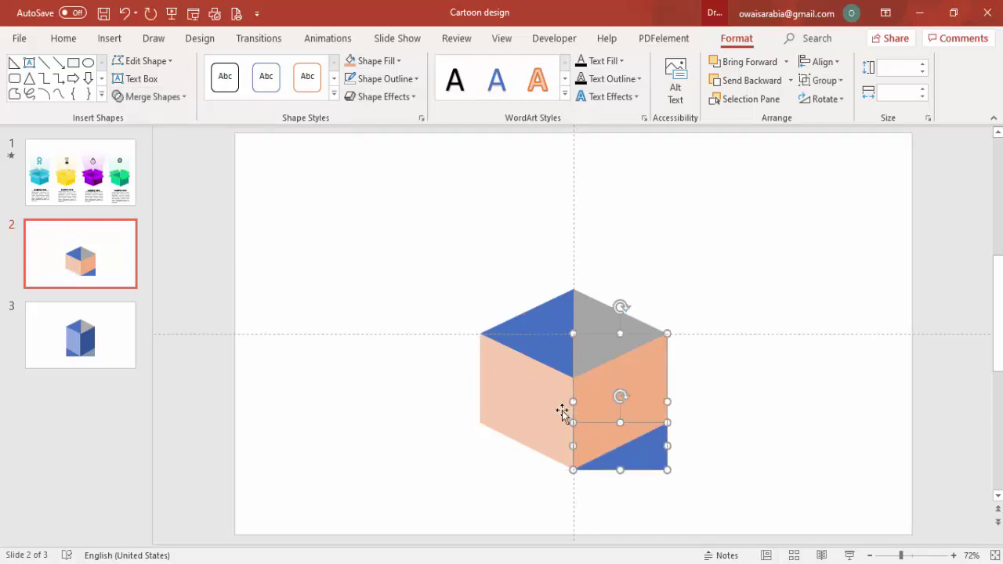
left_click(161, 97)
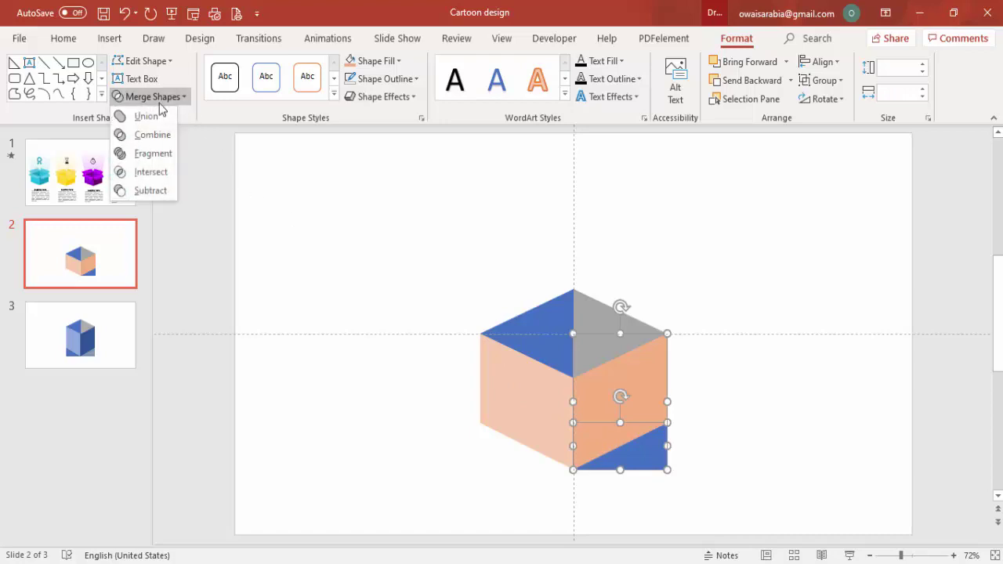
left_click(140, 196)
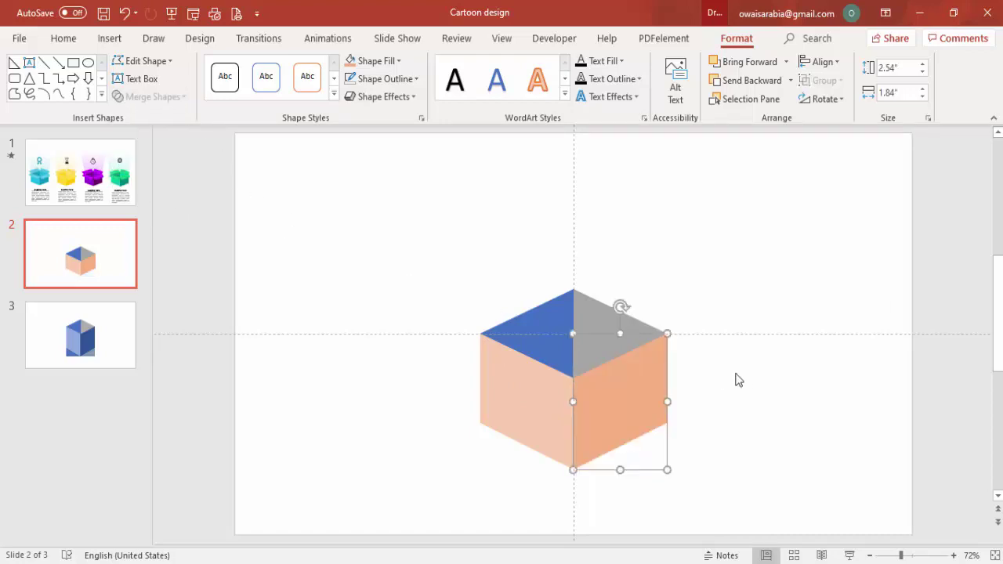
left_click(623, 279)
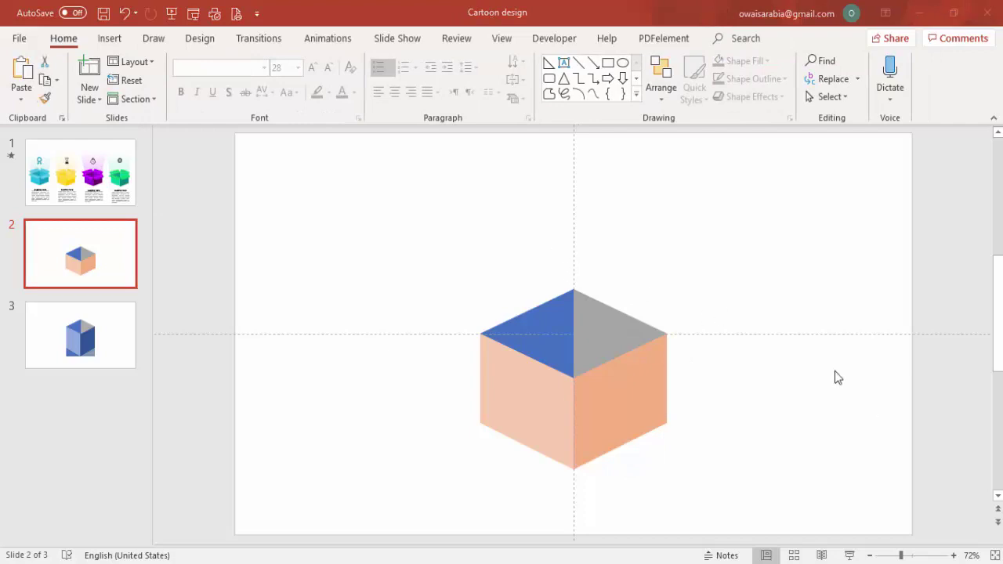
Hide the guides and fill the blue top-left flap with teal from the standard colour palette
left_click(502, 39)
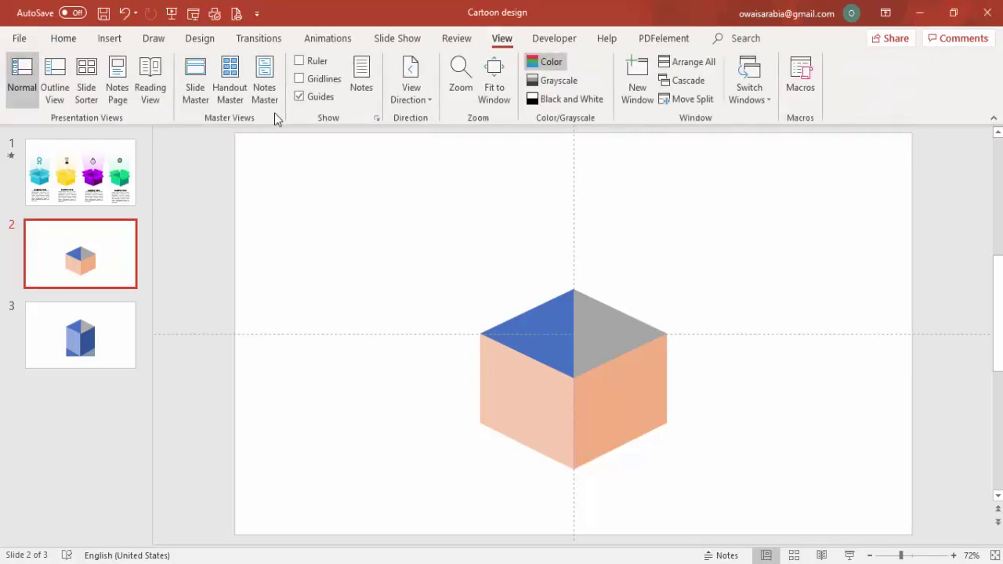
left_click(299, 95)
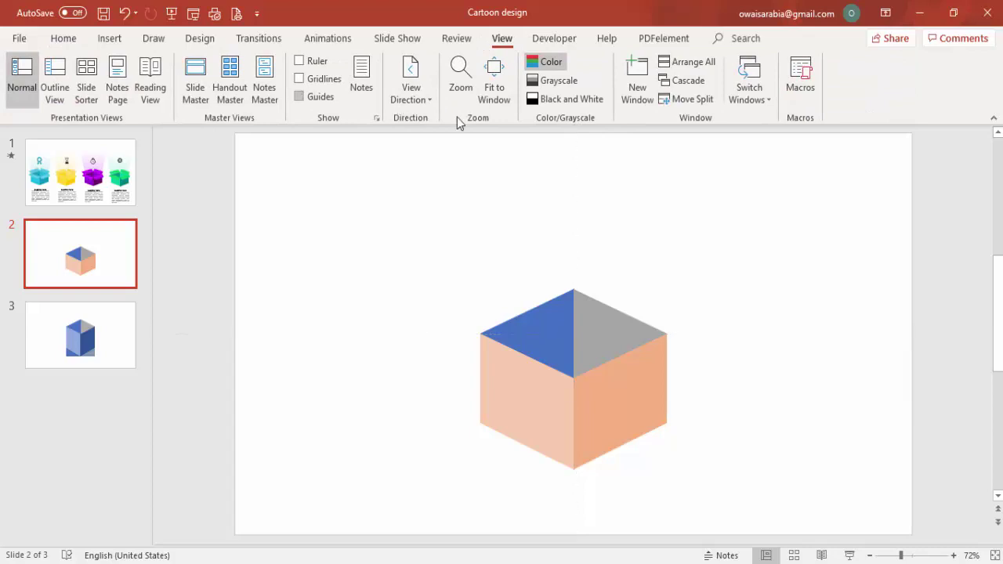
left_click(555, 332)
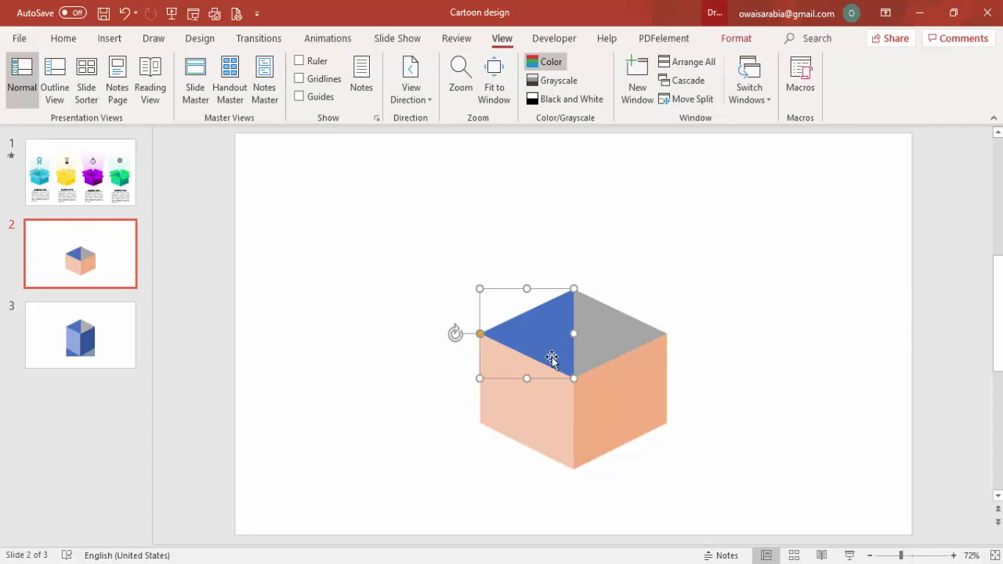
left_click(718, 43)
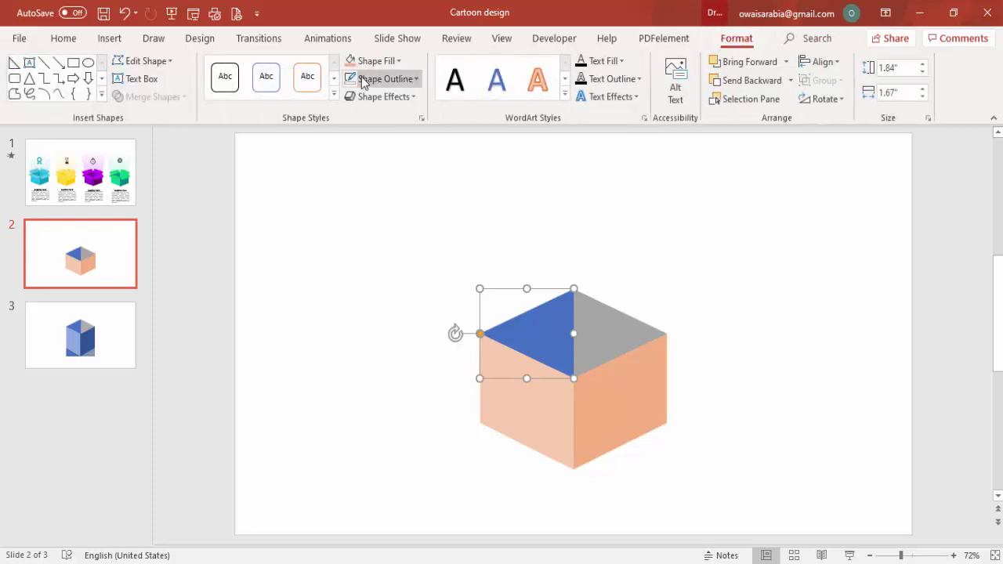
left_click(380, 60)
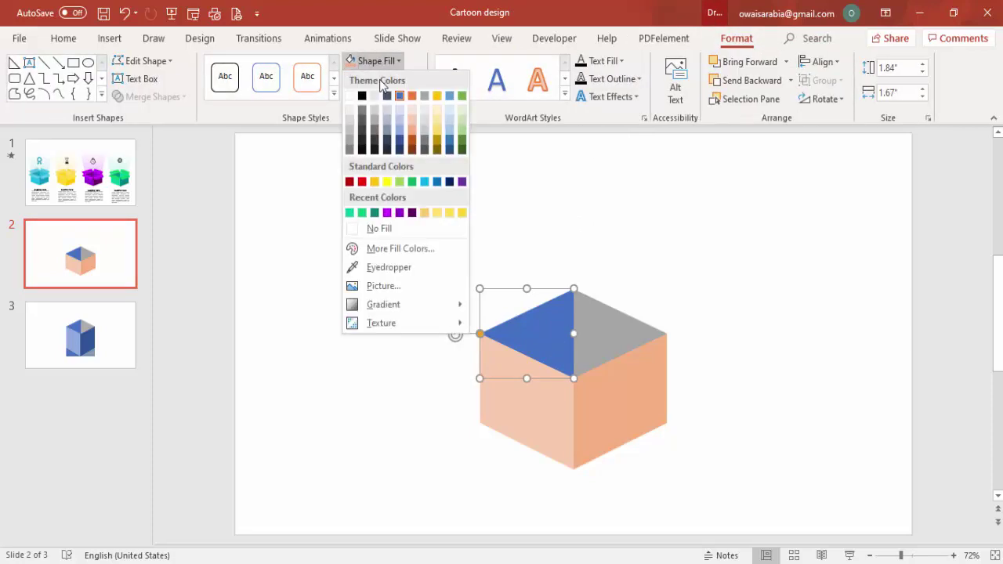
left_click(415, 249)
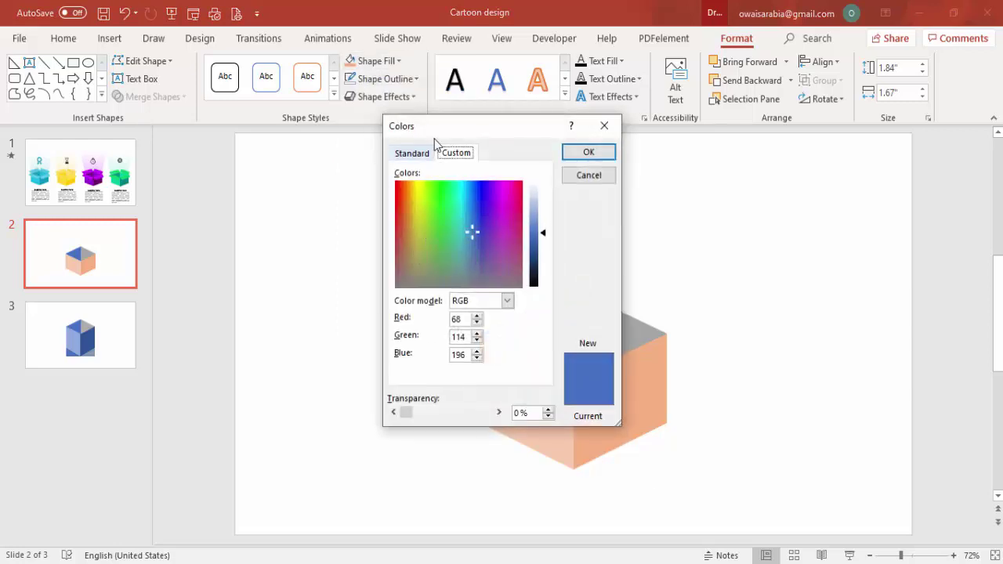
left_click(413, 154)
left_click(416, 216)
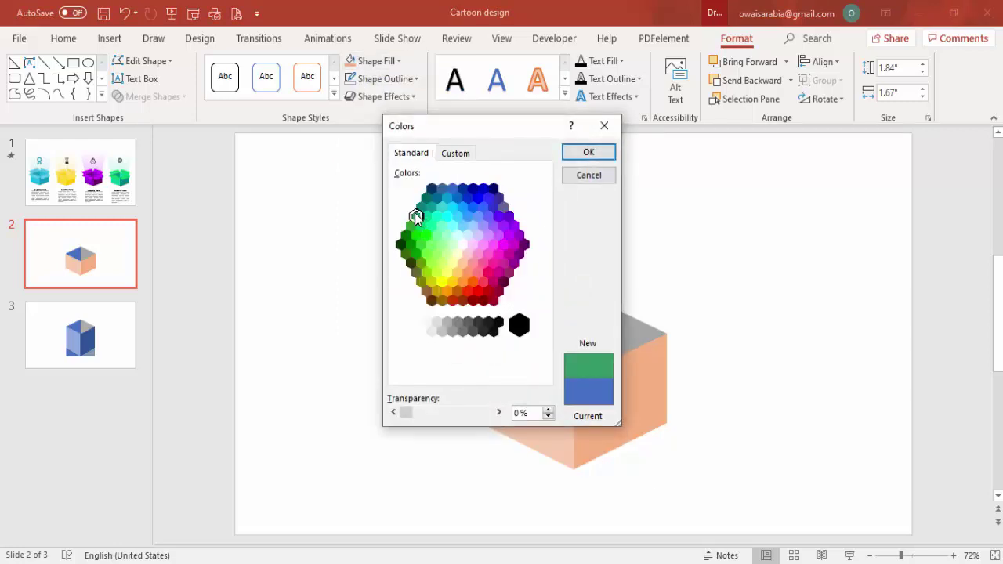
left_click(430, 208)
left_click(426, 197)
left_click(431, 208)
left_click(437, 198)
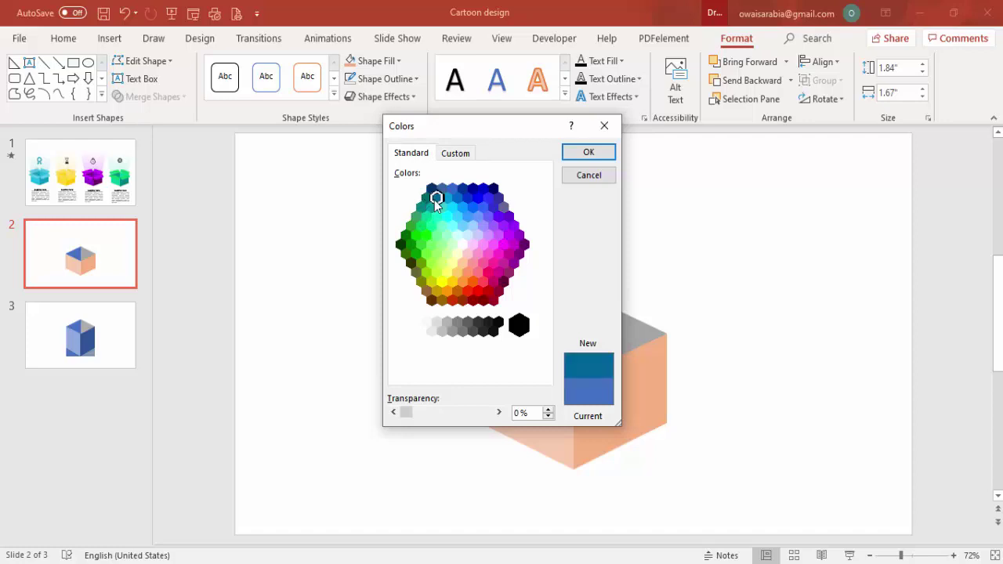
left_click(421, 207)
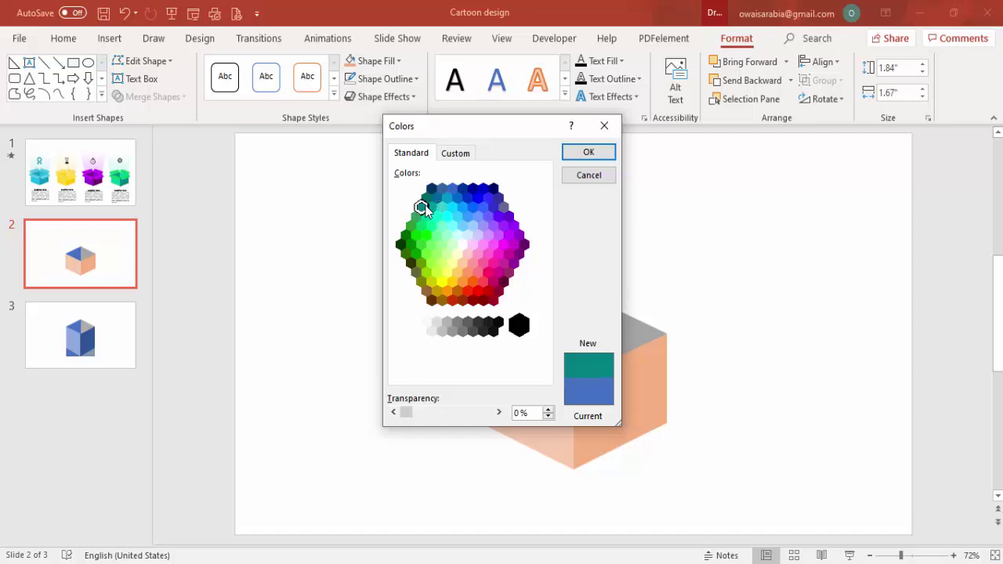
left_click(588, 153)
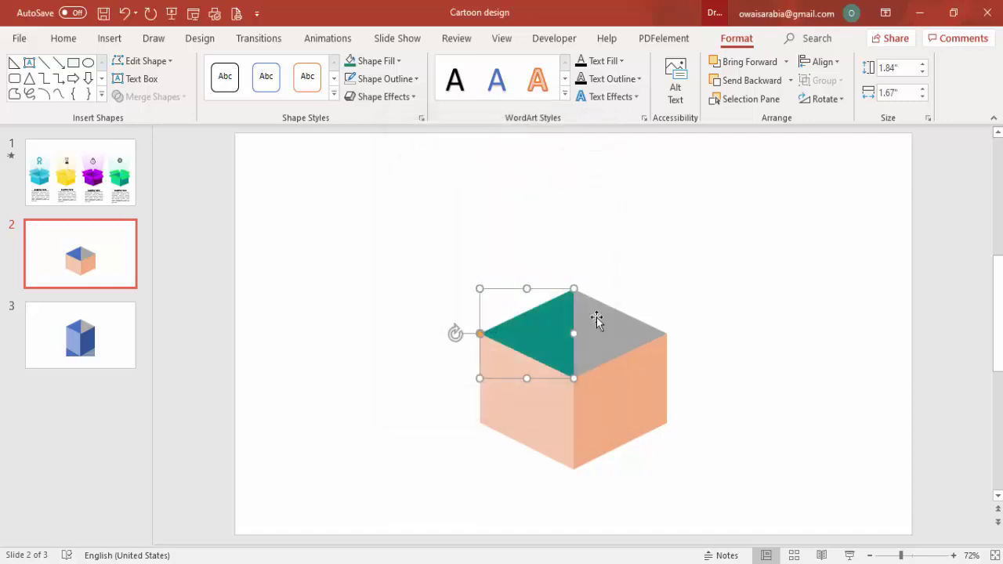
Fill the grey top-right flap with a lighter teal
left_click(396, 61)
left_click(401, 249)
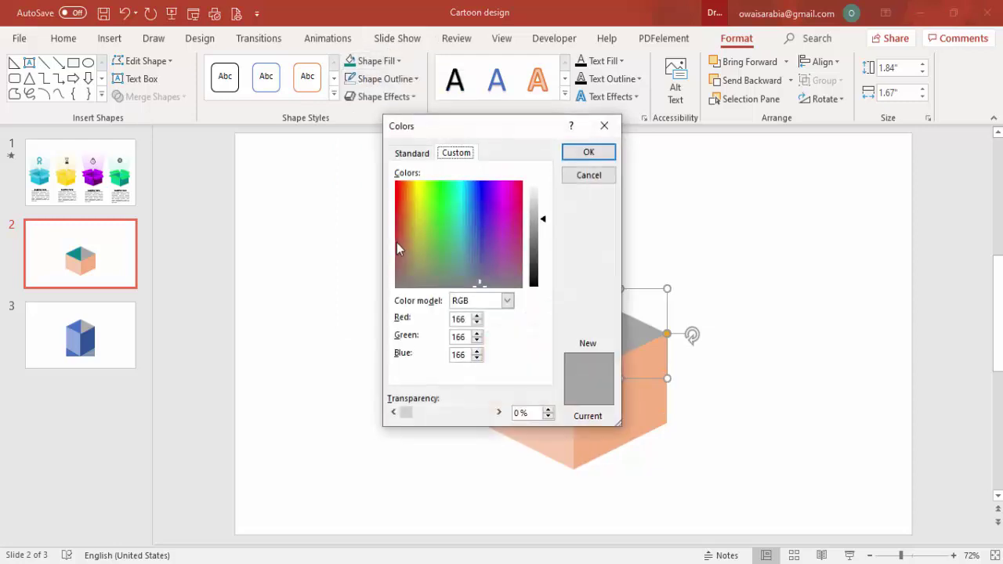
left_click(400, 157)
left_click(431, 207)
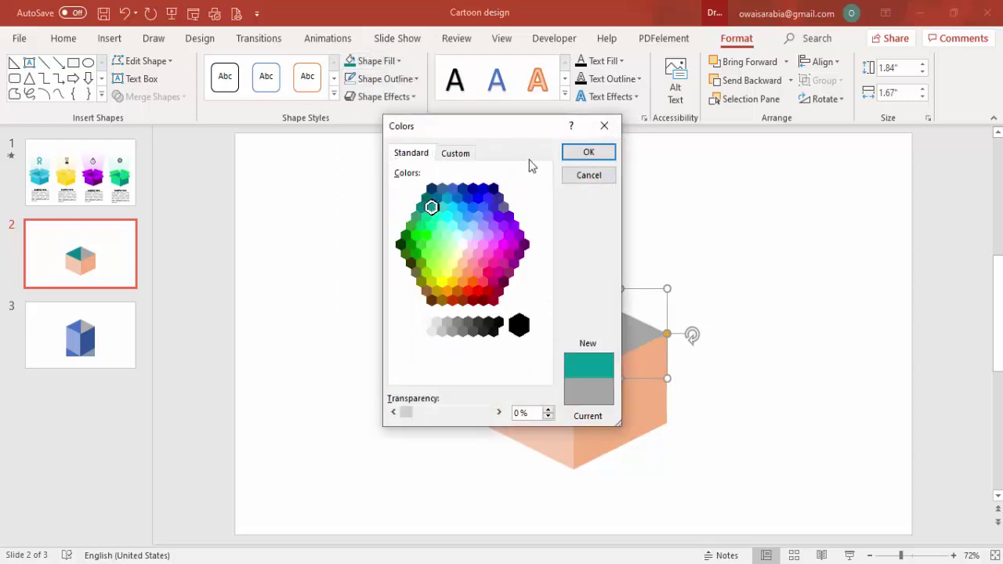
left_click(581, 154)
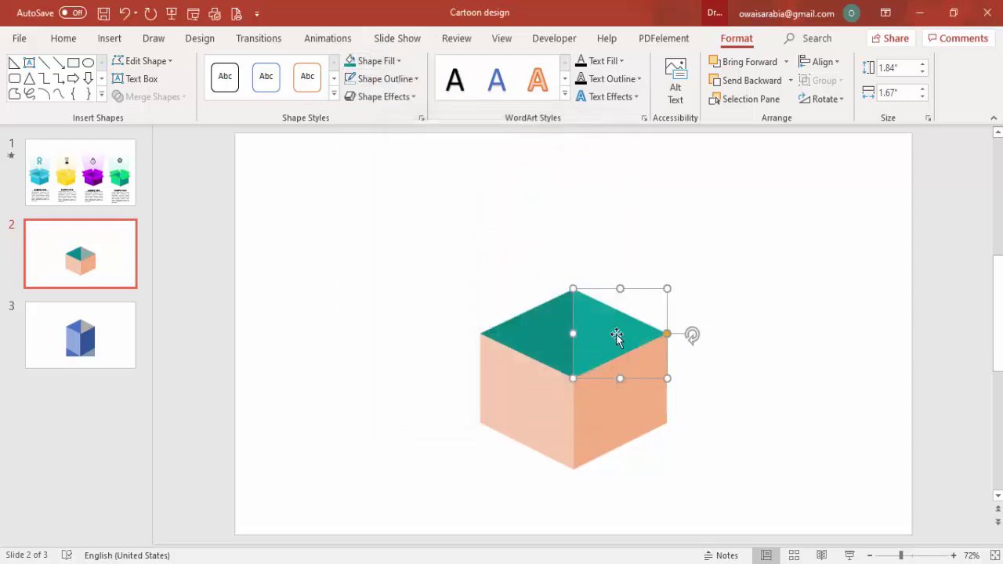
Fill the left face teal and give the right face a darker teal
left_click(550, 405)
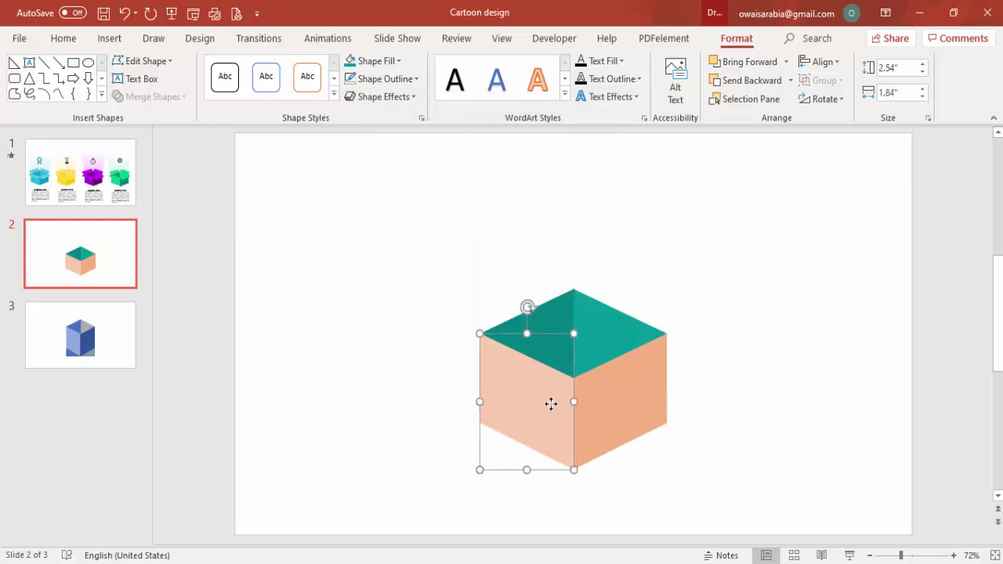
left_click(350, 63)
left_click(637, 419)
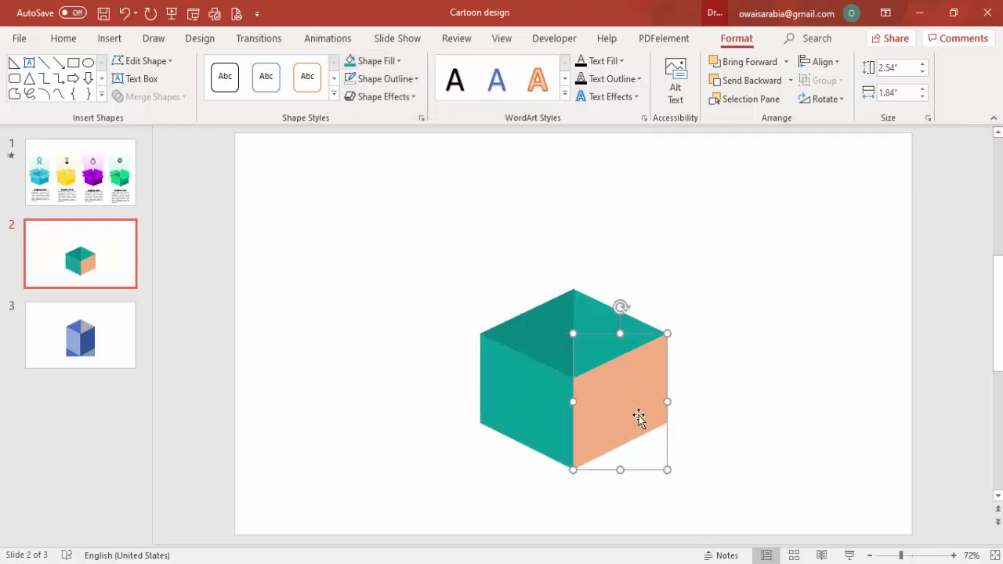
left_click(350, 62)
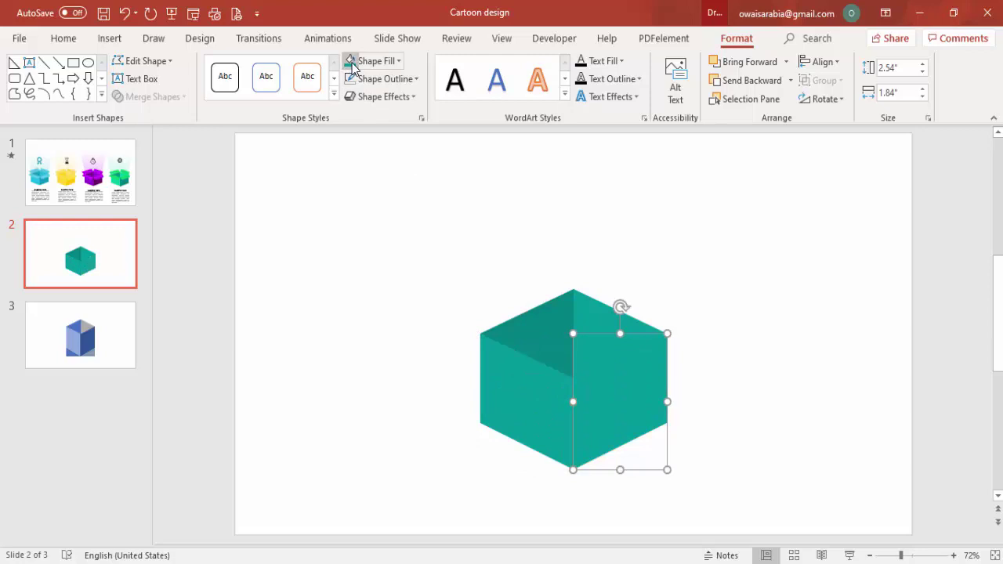
left_click(385, 65)
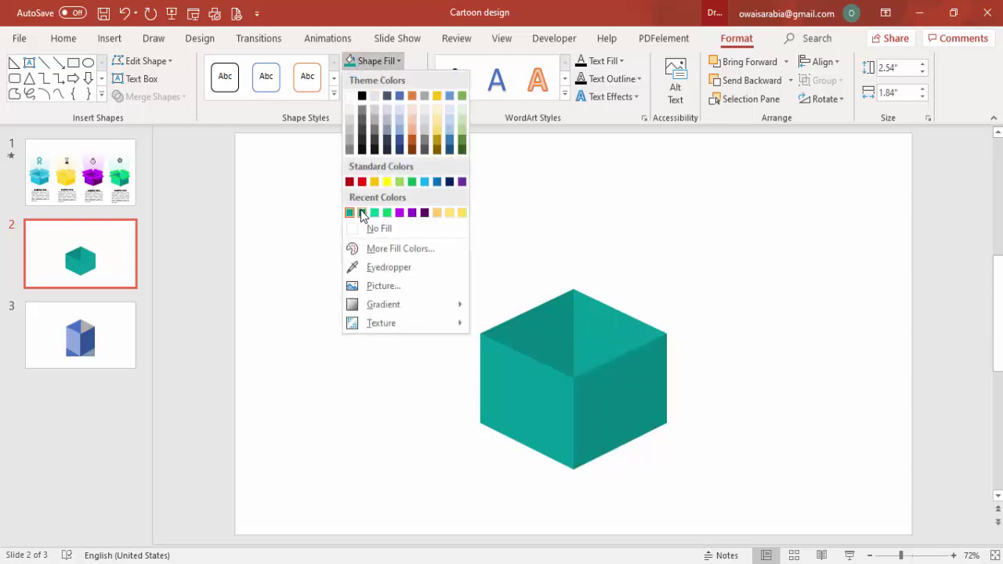
left_click(362, 213)
left_click(727, 301)
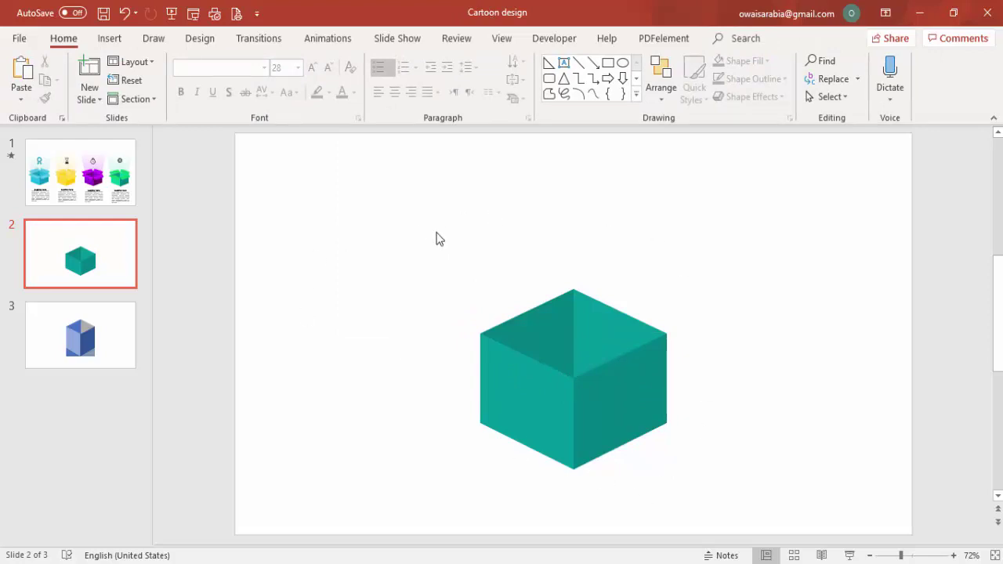
Draw a rectangle across the top of the box's right face
left_click(100, 38)
left_click(234, 100)
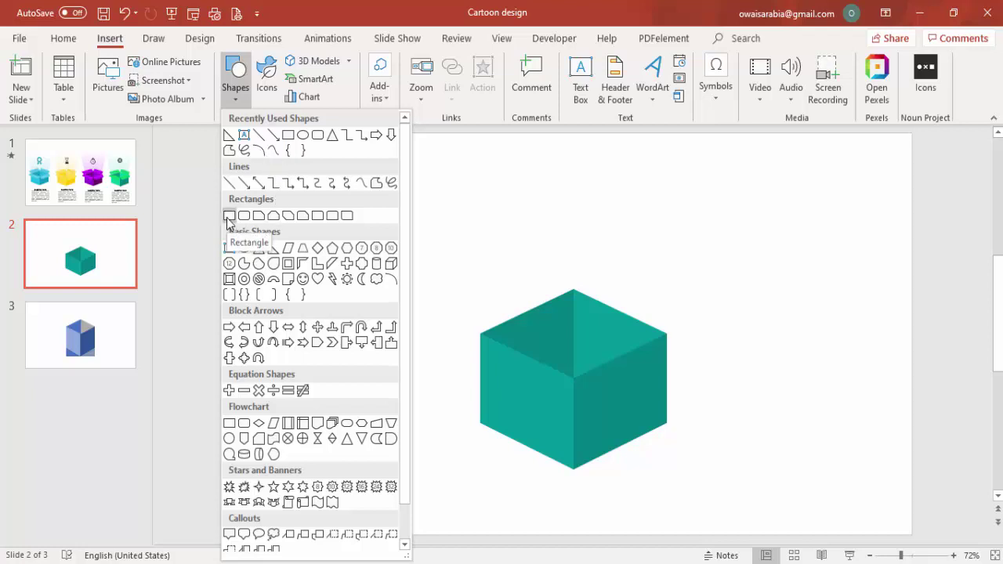
left_click(229, 216)
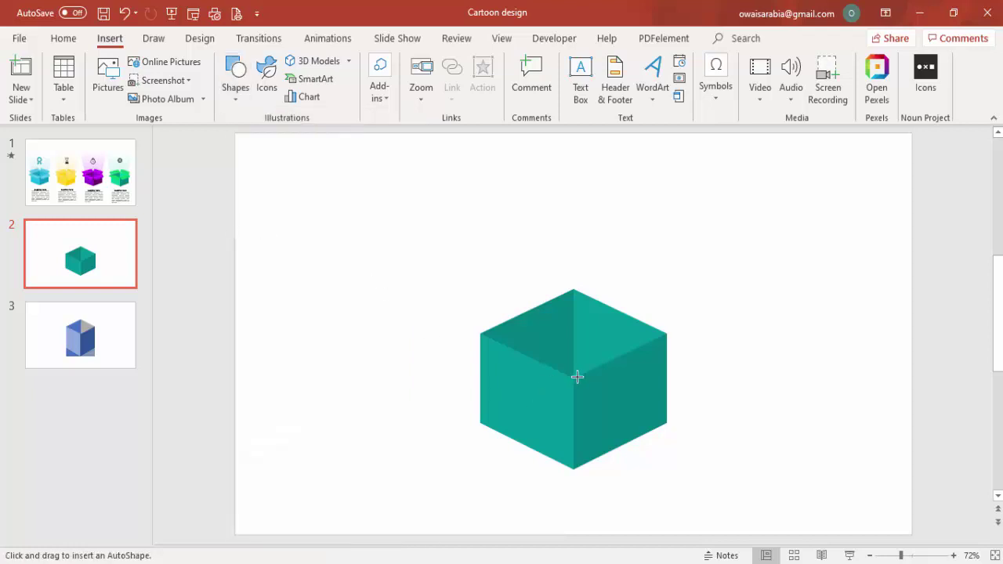
left_click_drag(648, 400, 685, 403)
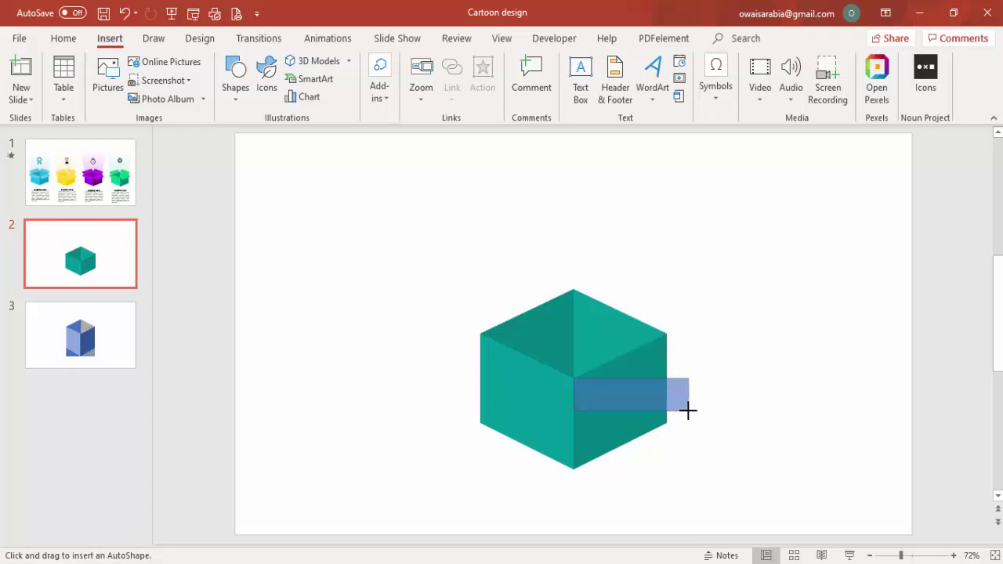
left_click_drag(688, 410, 689, 411)
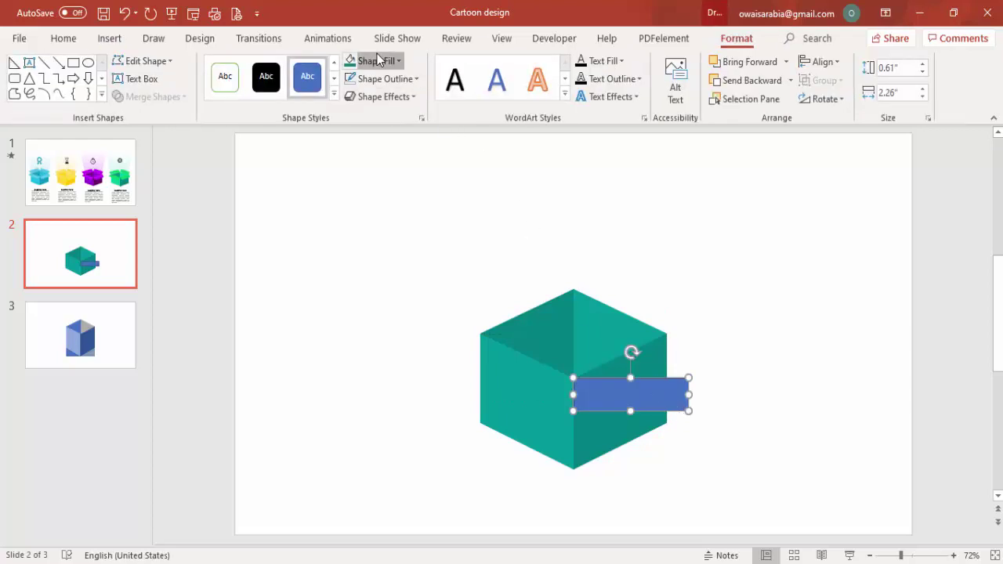
Fill the rectangle bright green from the standard colours and remove its outline
left_click(376, 61)
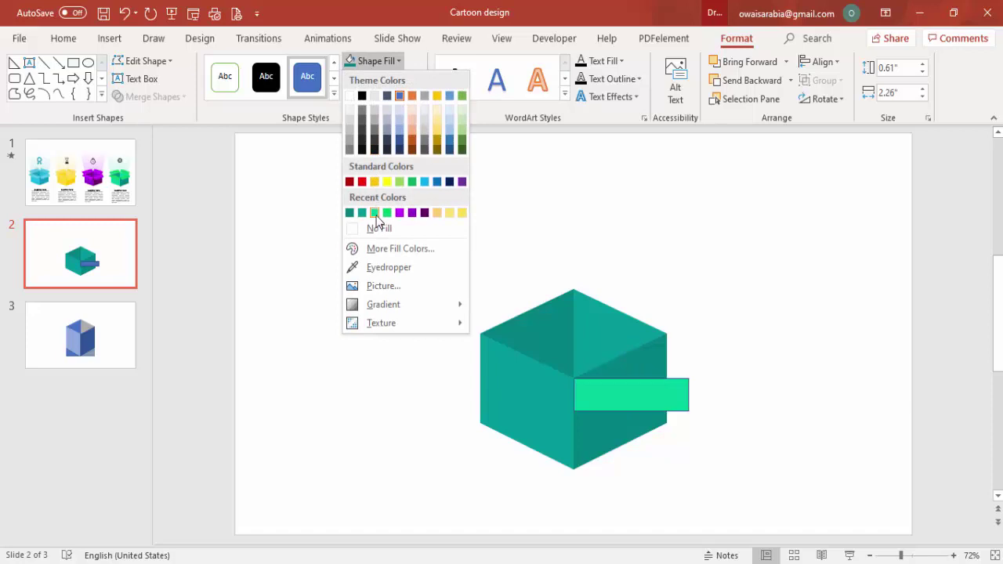
left_click(398, 250)
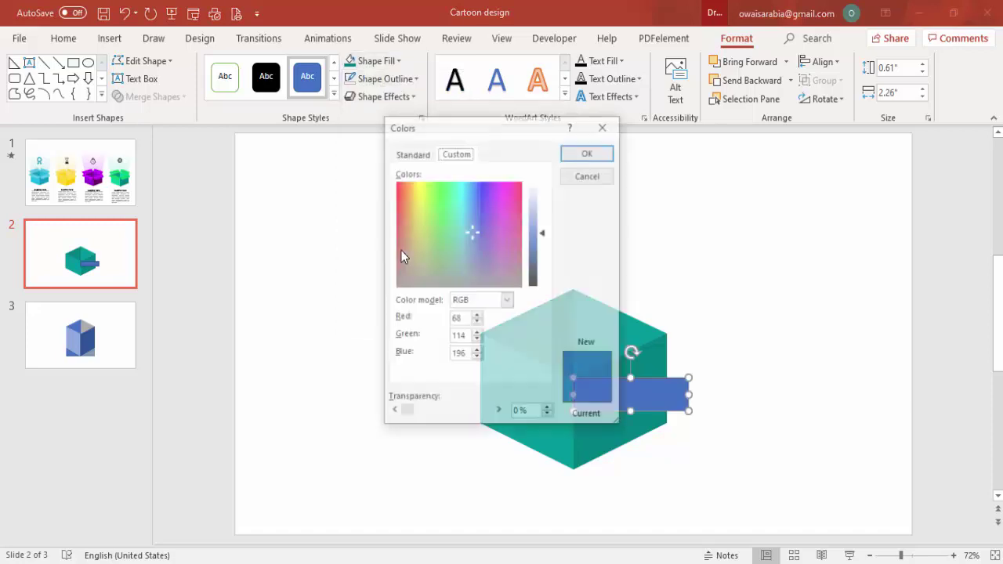
left_click(413, 153)
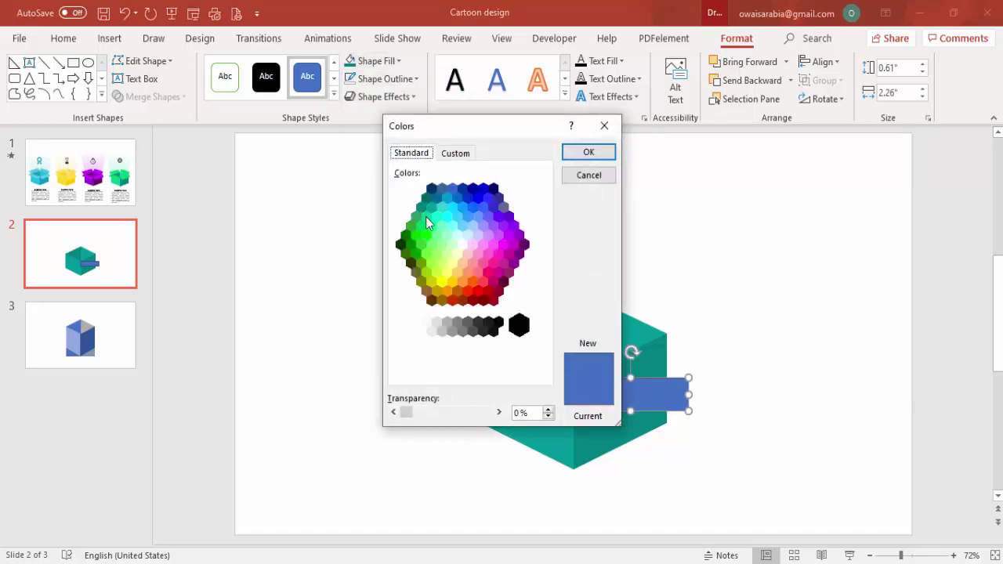
left_click(426, 216)
left_click(586, 153)
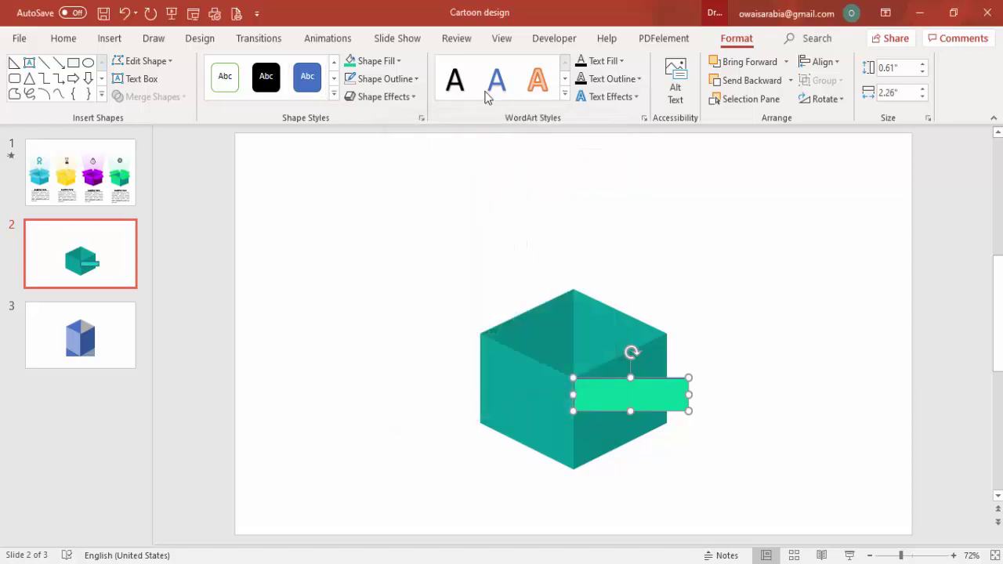
left_click(412, 80)
left_click(369, 246)
Slant the green rectangle into a flap off the right rim using Edit Points
right_click(658, 398)
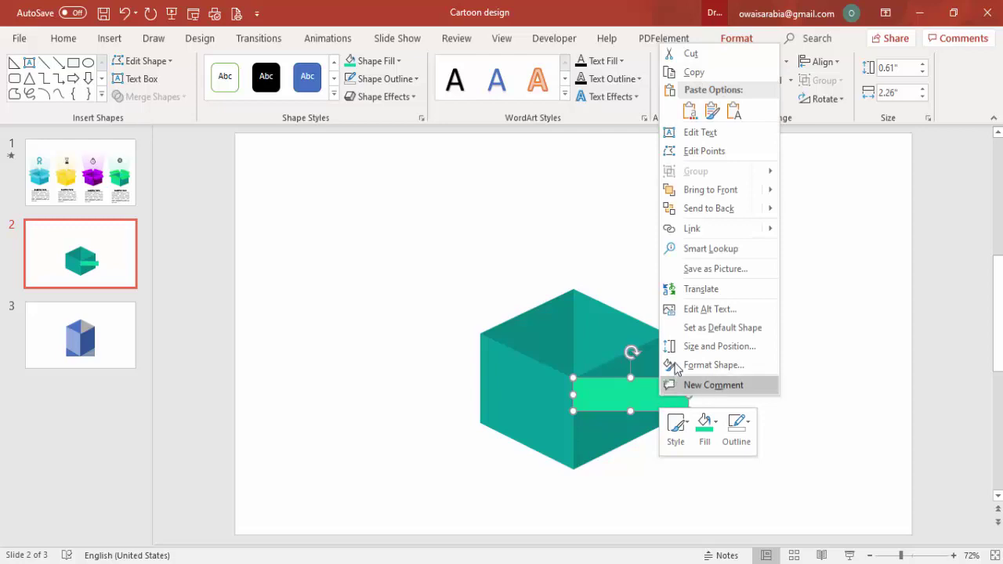
left_click(705, 152)
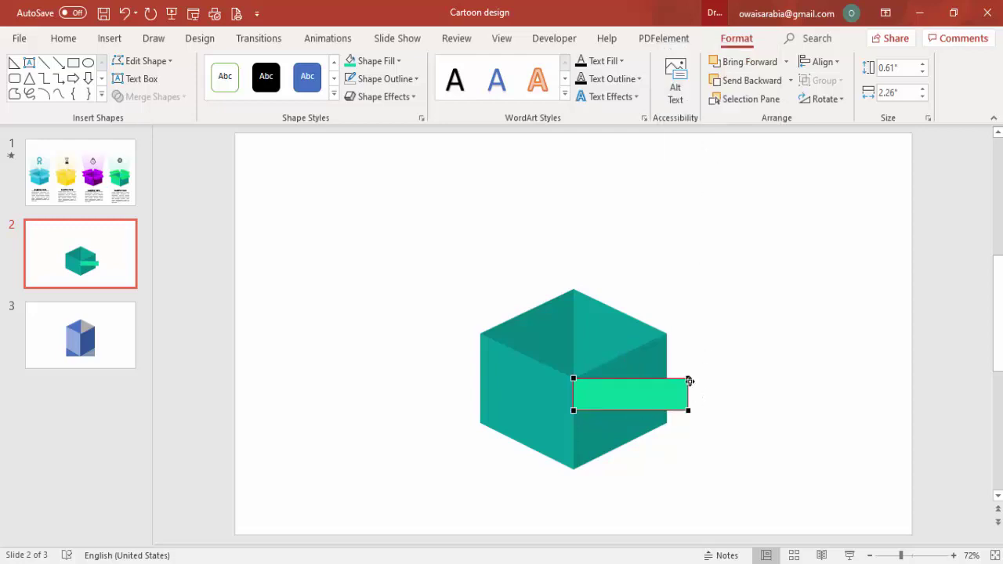
left_click_drag(689, 379, 664, 333)
left_click_drag(686, 409, 690, 358)
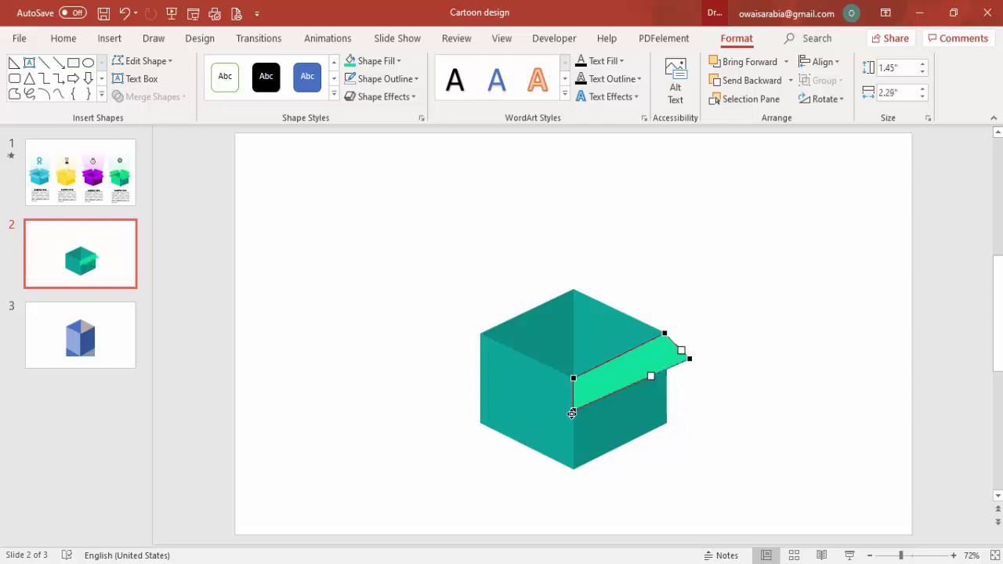
left_click_drag(574, 409, 594, 403)
left_click(770, 369)
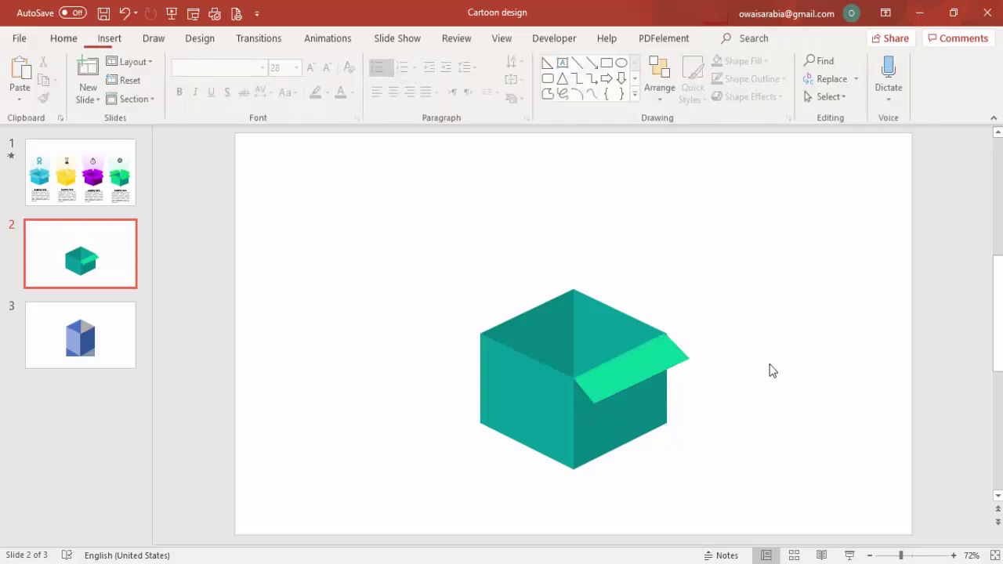
left_click(659, 365)
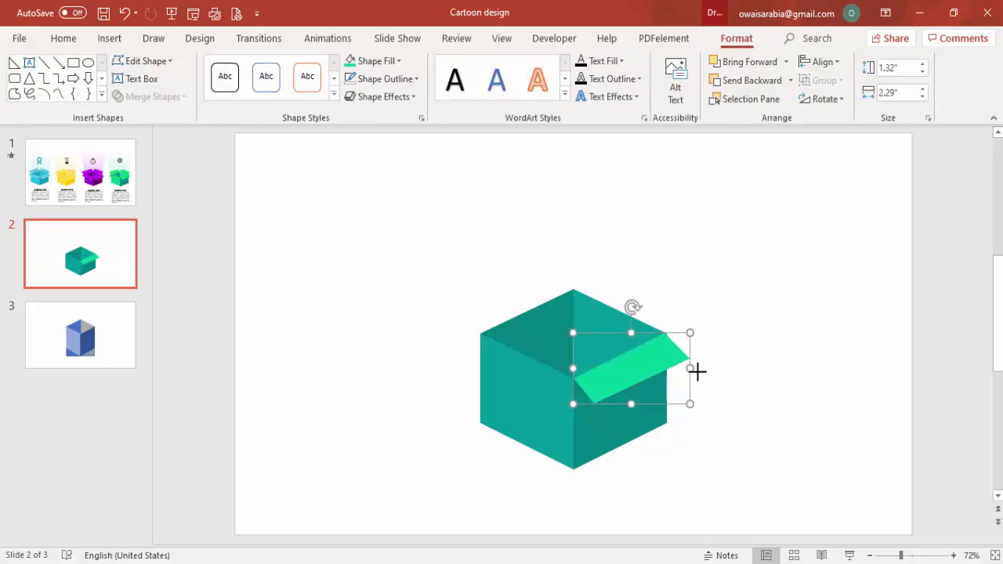
Copy the green flap to the box's left side and rotate it along the left edge
left_click_drag(698, 372, 693, 368)
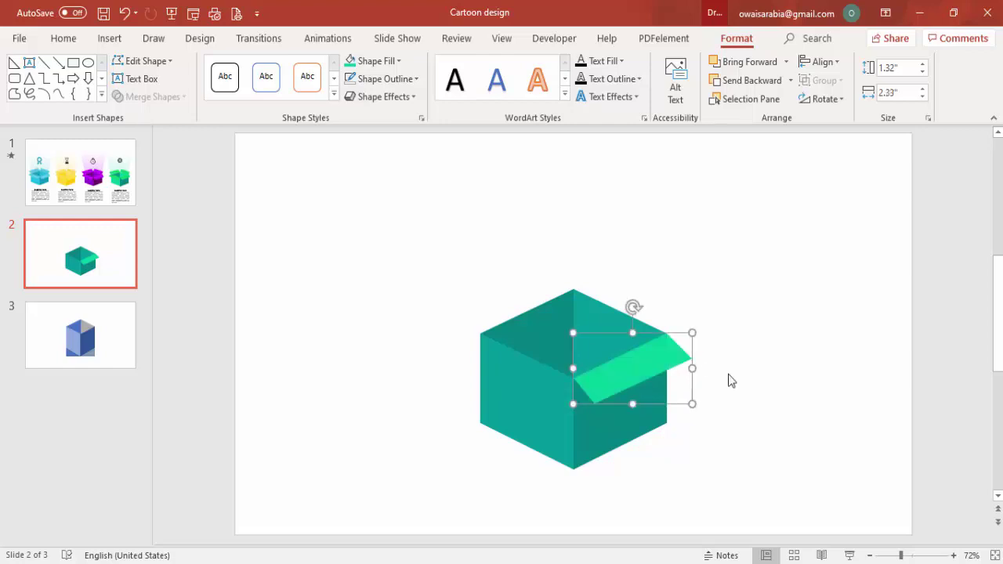
left_click_drag(637, 385, 520, 395)
left_click_drag(514, 314, 546, 345)
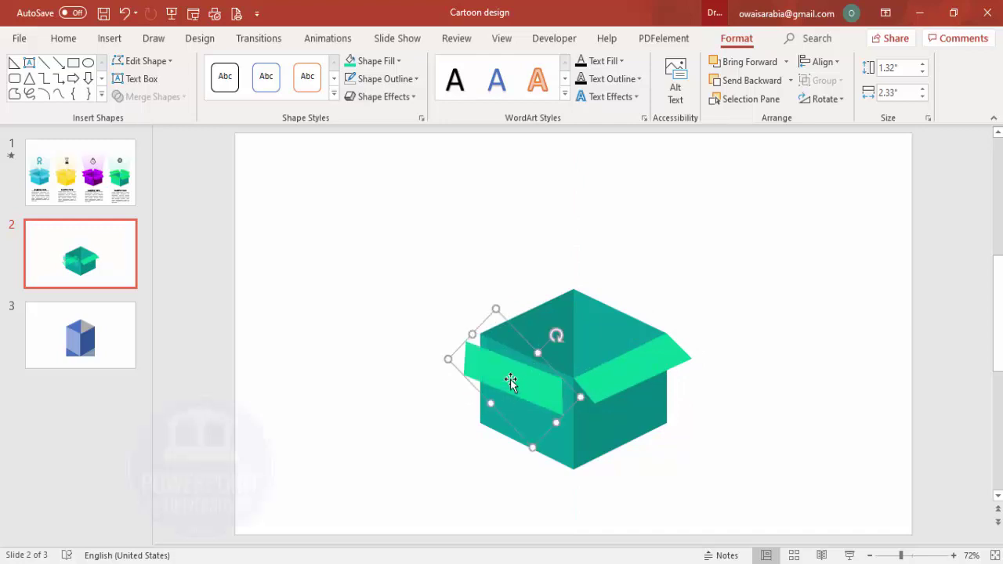
mouse_move(510, 385)
left_mouse_down()
mouse_move(530, 376)
mouse_move(512, 378)
mouse_move(524, 376)
mouse_move(520, 385)
left_mouse_up()
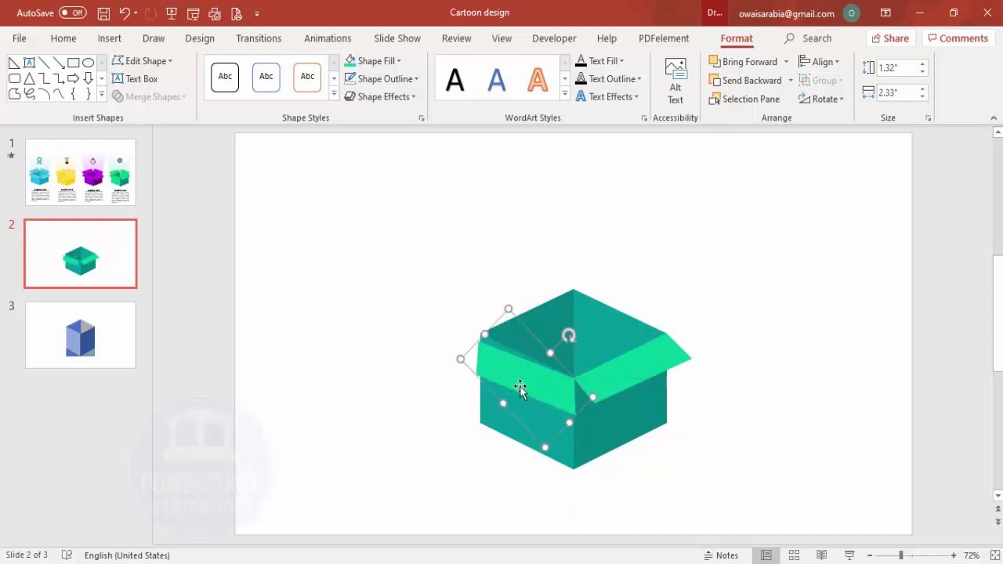
Reshape the left flap's corners with Edit Points so it meets the box edge
right_click(521, 379)
left_click(615, 176)
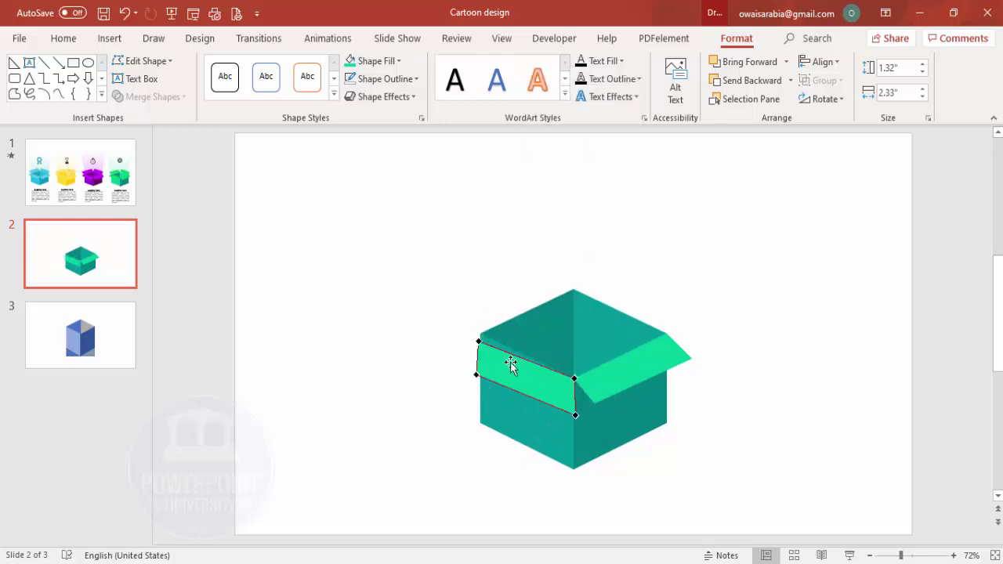
left_click_drag(477, 339, 478, 337)
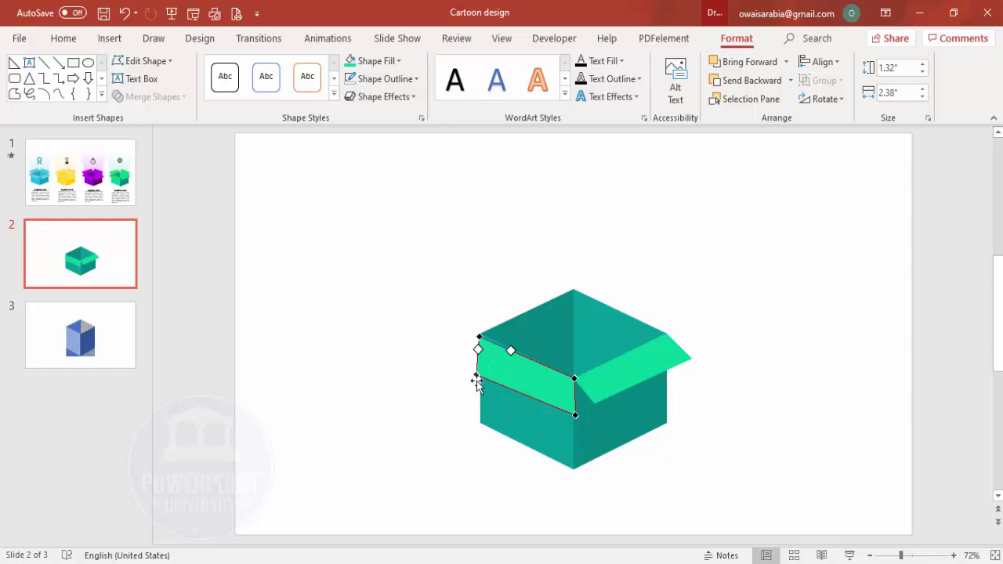
left_click_drag(477, 380, 462, 366)
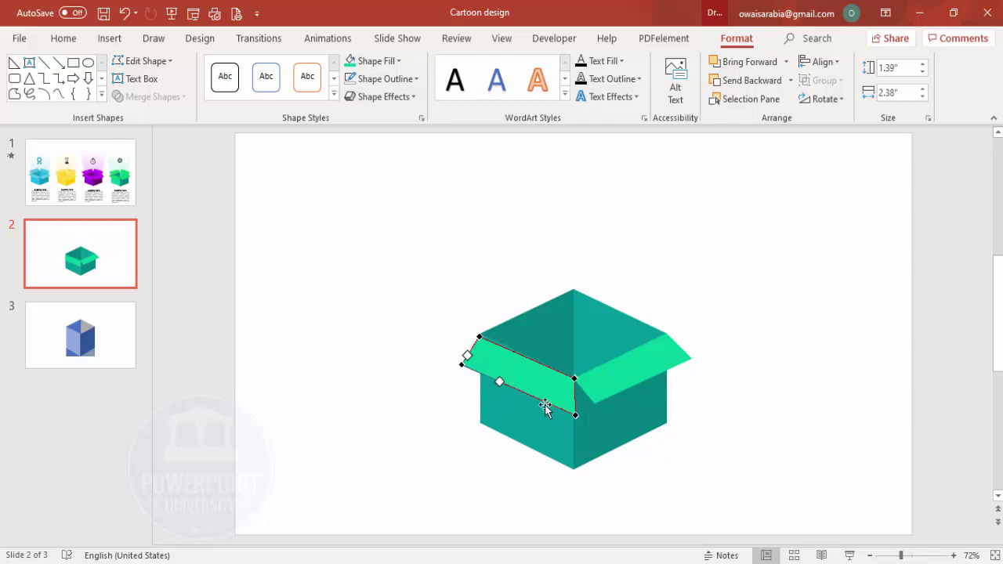
left_click_drag(576, 419, 553, 406)
left_click(710, 365)
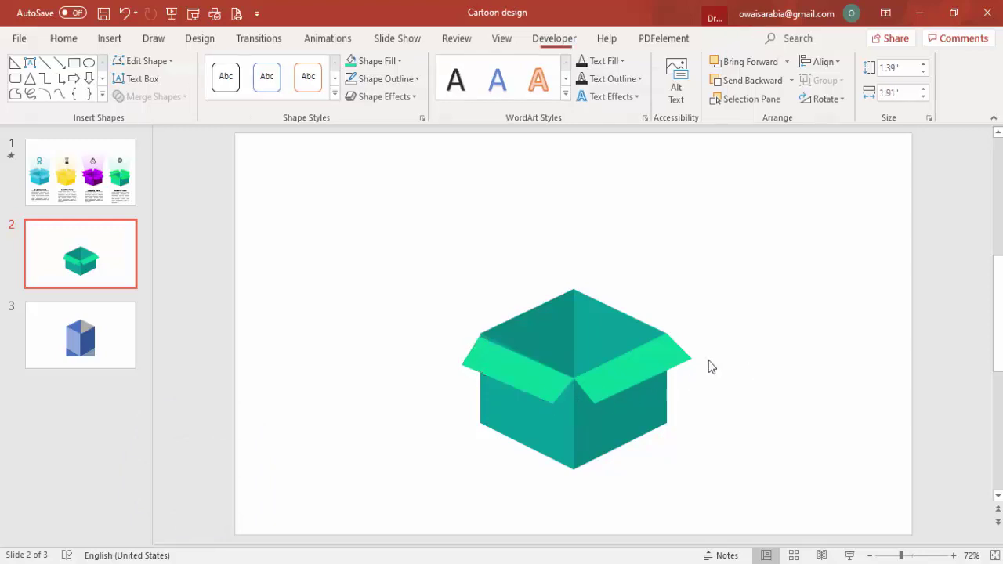
left_click(503, 365)
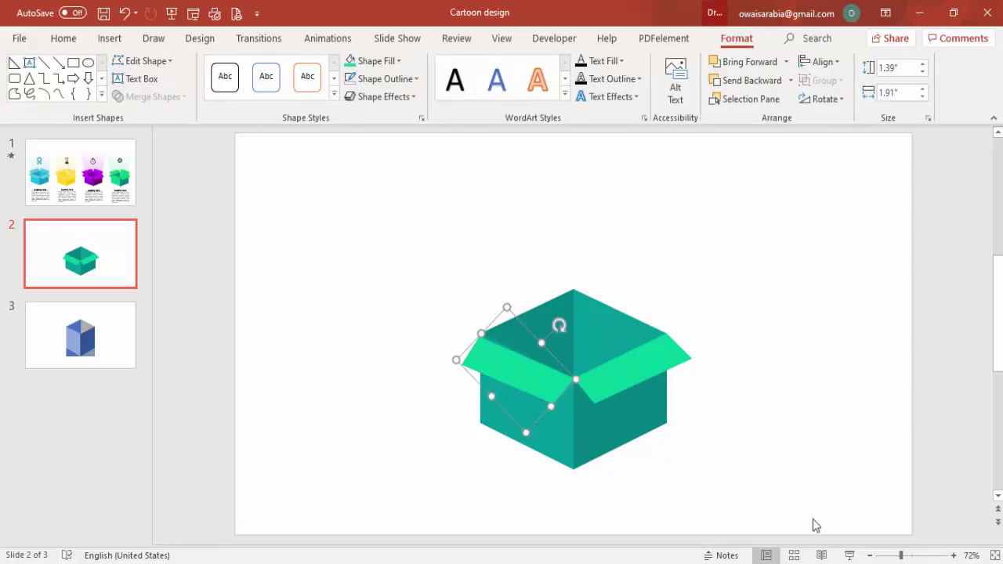
Zoom in to refine the left flap's top and outer corners, then fit the slide to window
left_click_drag(911, 546, 929, 555)
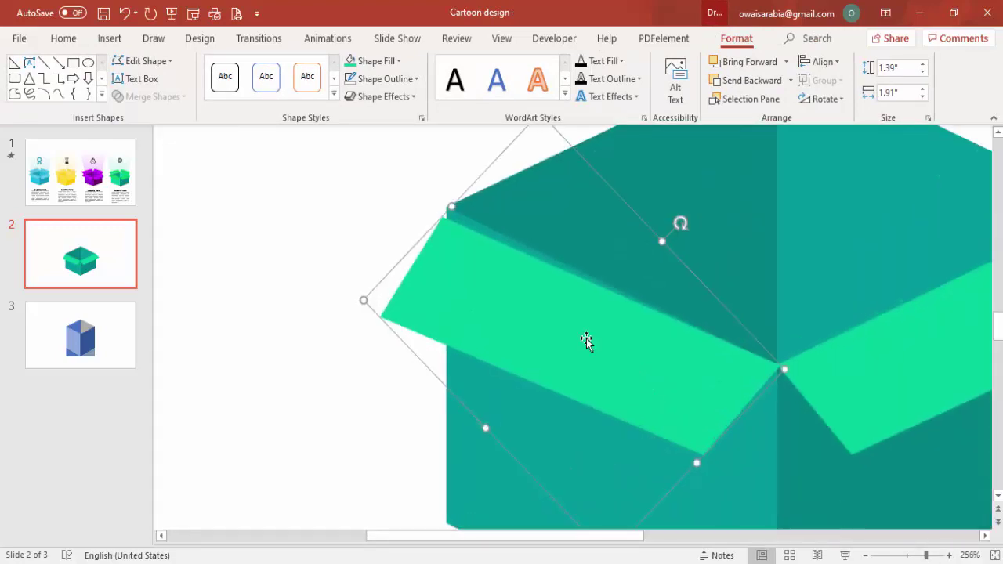
right_click(586, 338)
left_click(648, 134)
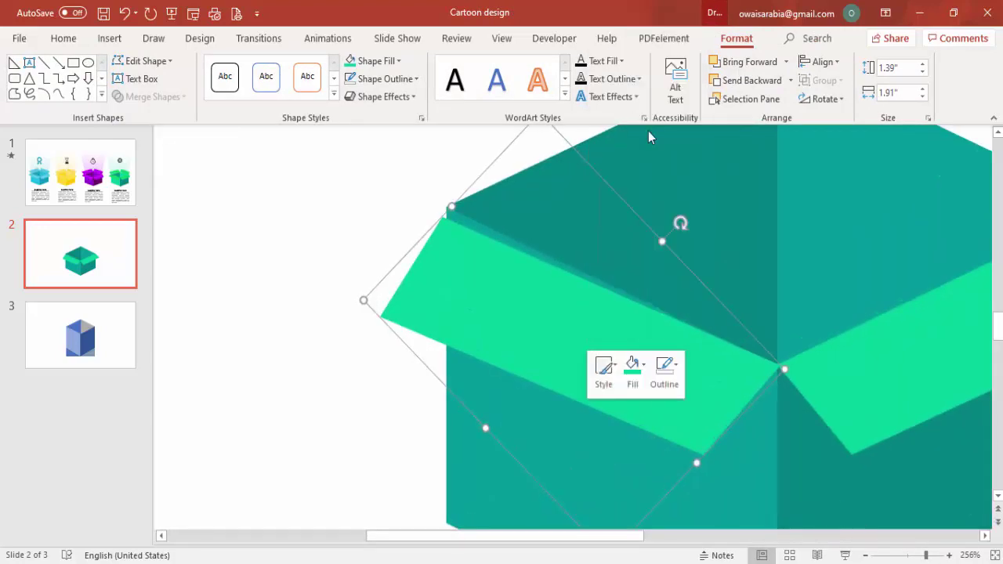
left_click(445, 212)
left_click_drag(448, 204, 447, 206)
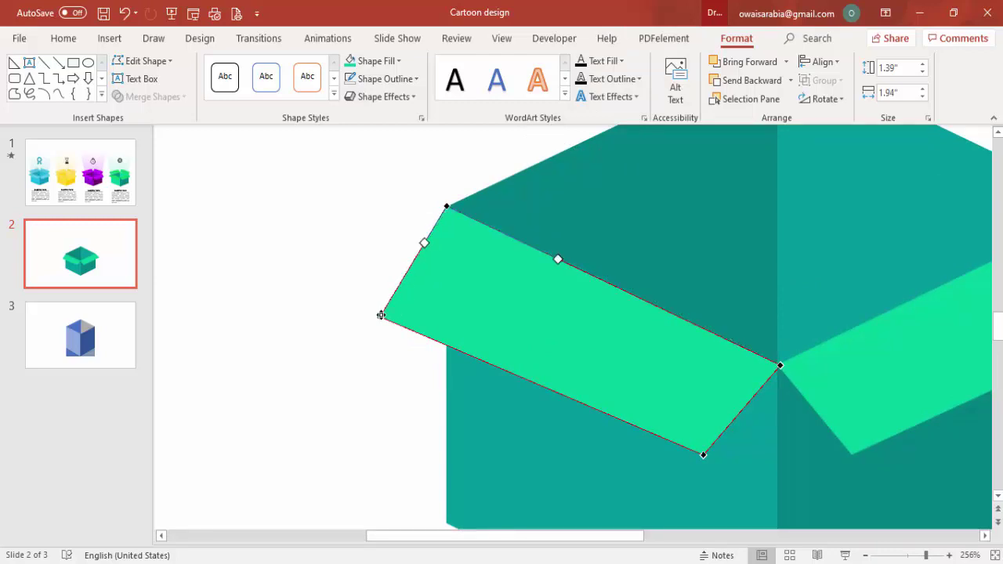
left_click_drag(380, 315, 376, 297)
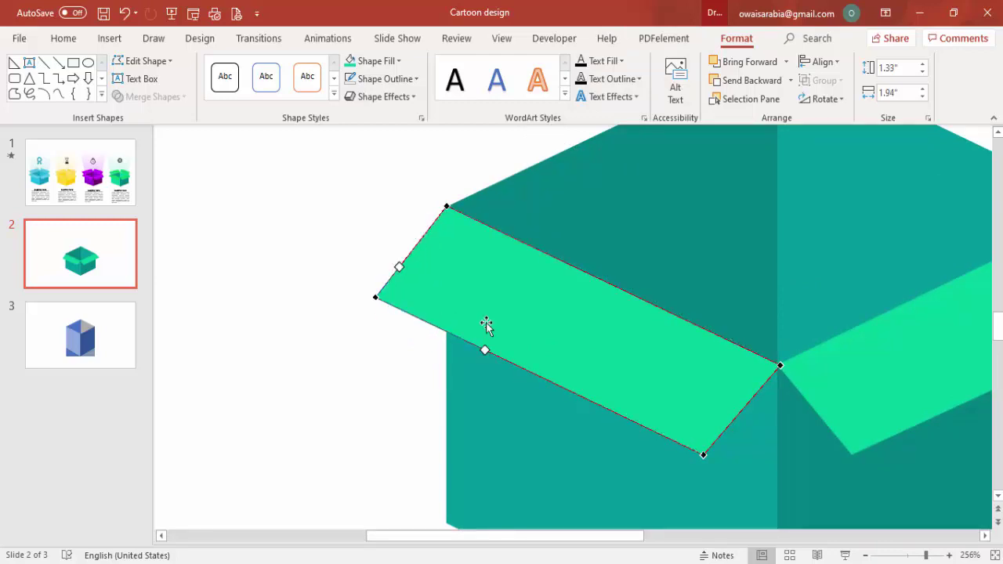
left_click(392, 400)
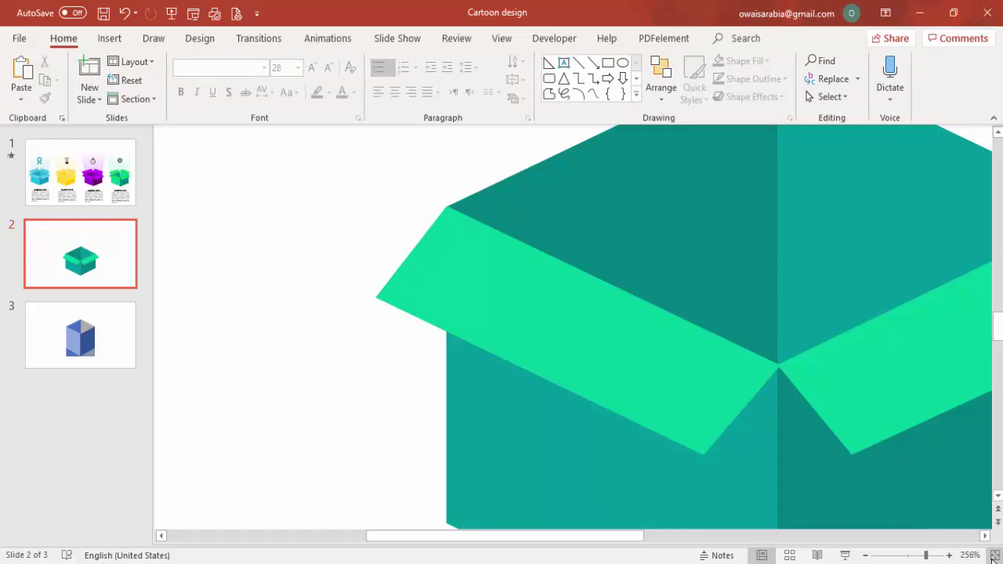
left_click(993, 556)
left_click(489, 358)
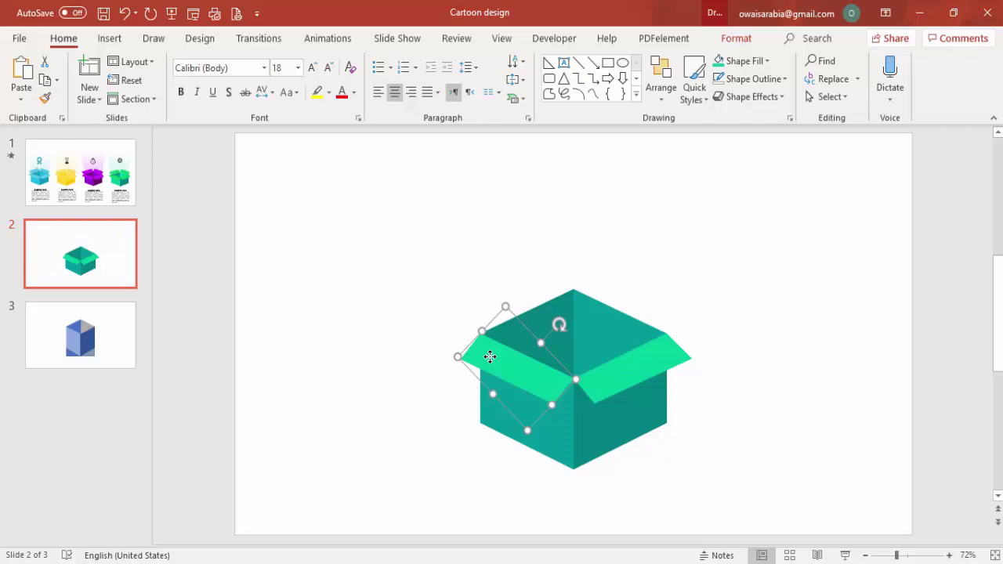
Duplicate the left flap above the box and rotate the copy into a back lid
left_click_drag(489, 357, 496, 263)
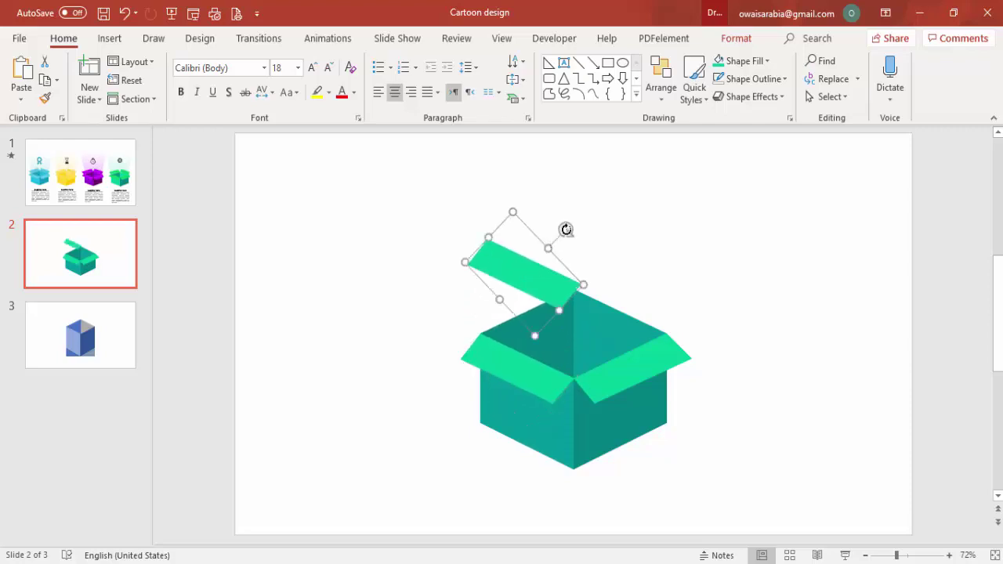
left_click_drag(565, 228, 526, 282)
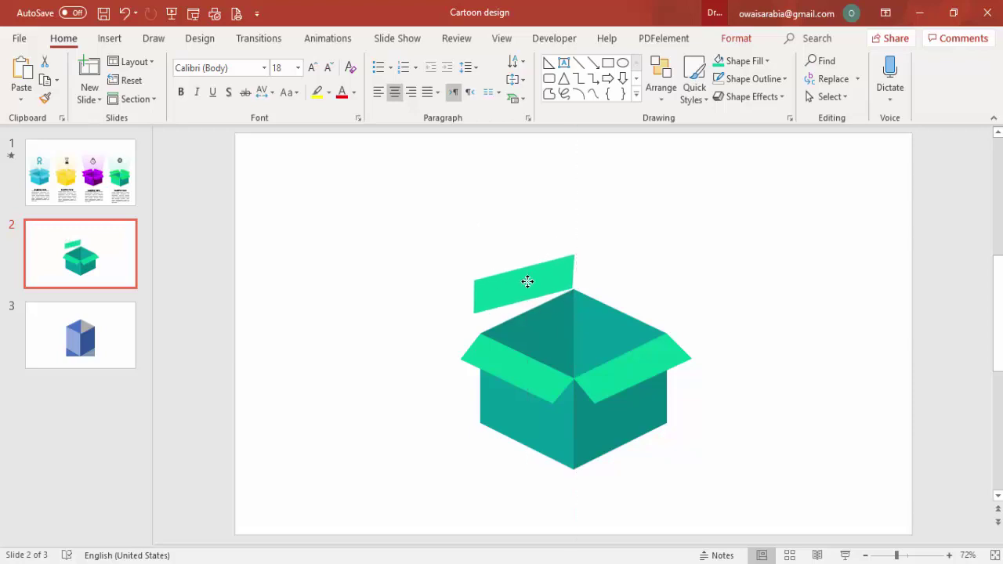
left_click(914, 555)
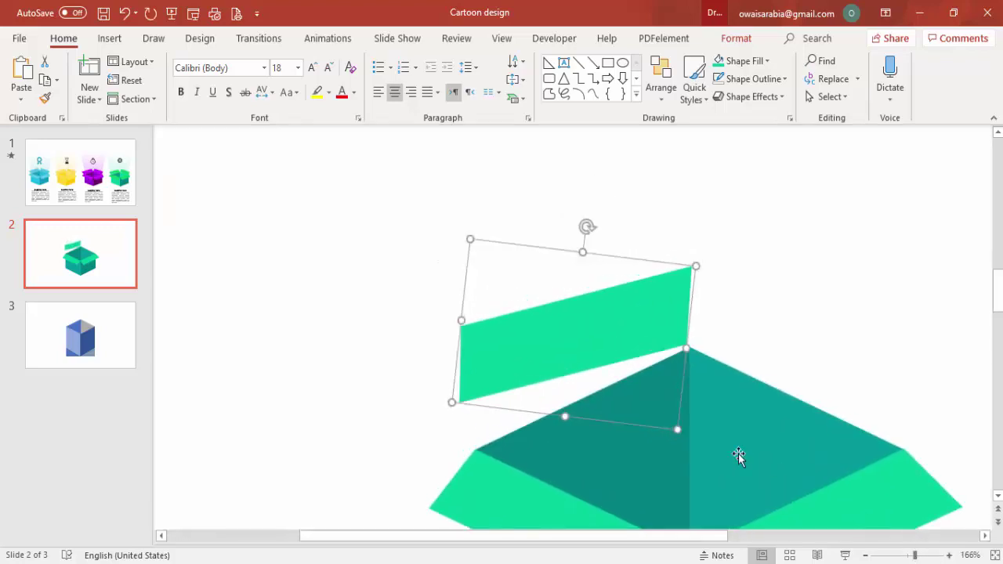
left_click_drag(620, 329, 622, 324)
Edit the lid's points, pulling its bottom-left, top-left and top-right corners onto the back-left rim
right_click(622, 324)
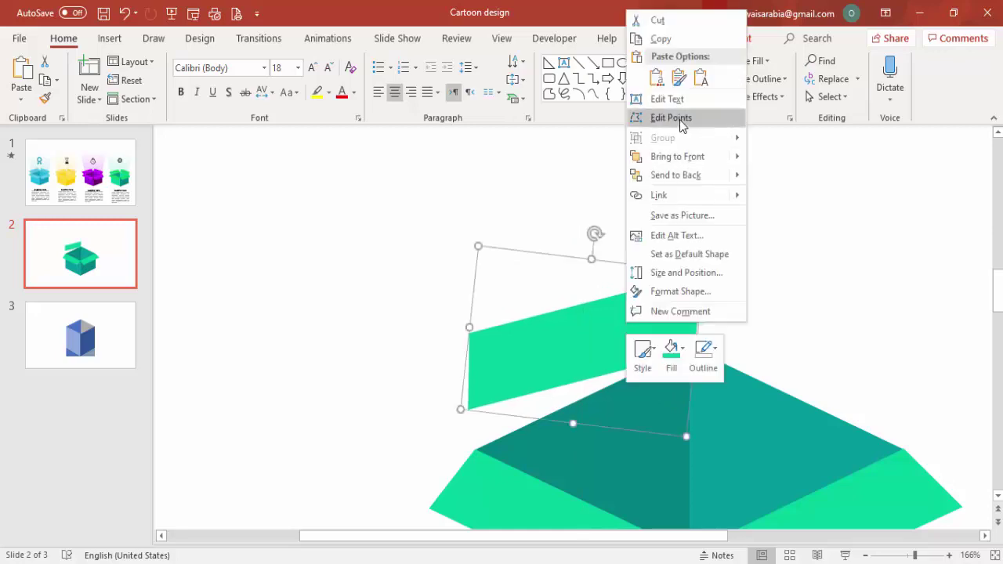
left_click(671, 118)
left_click_drag(469, 408, 475, 449)
left_click(467, 335)
left_click_drag(468, 335, 411, 389)
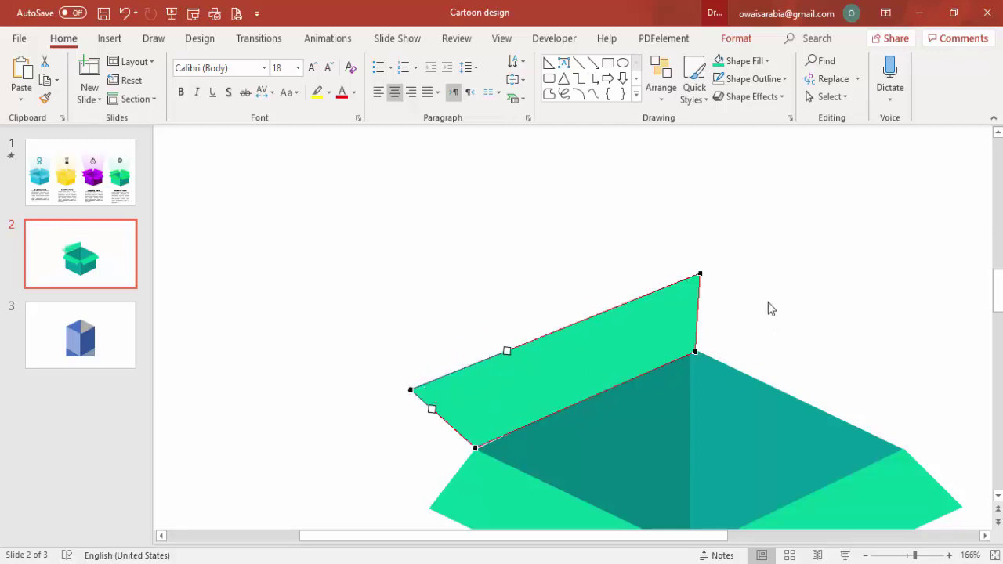
left_click(701, 277)
left_click_drag(701, 277, 663, 308)
Fine-tune the lid's right and bottom-left corners so they meet the box rim exactly
left_click(694, 354)
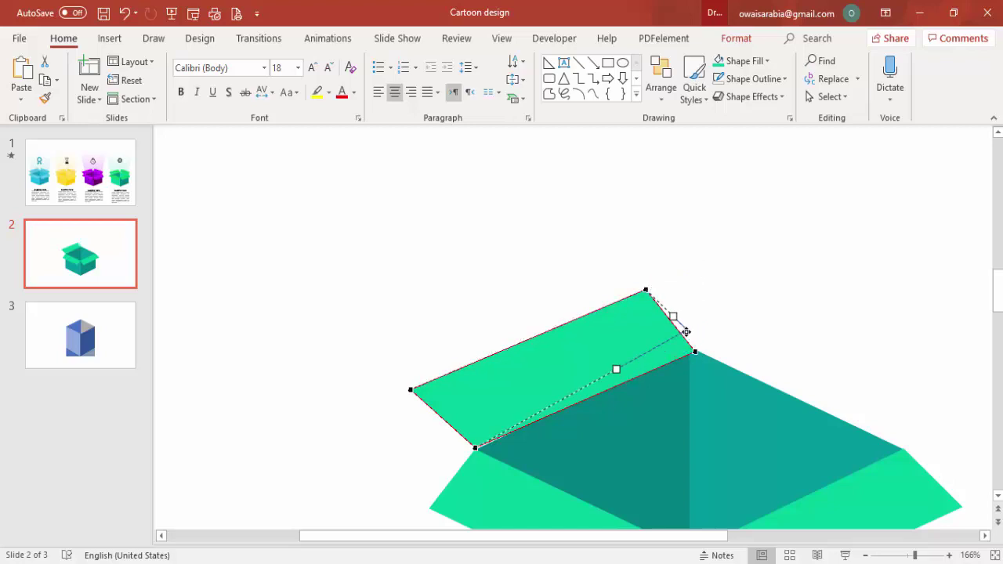
left_click_drag(696, 351, 694, 351)
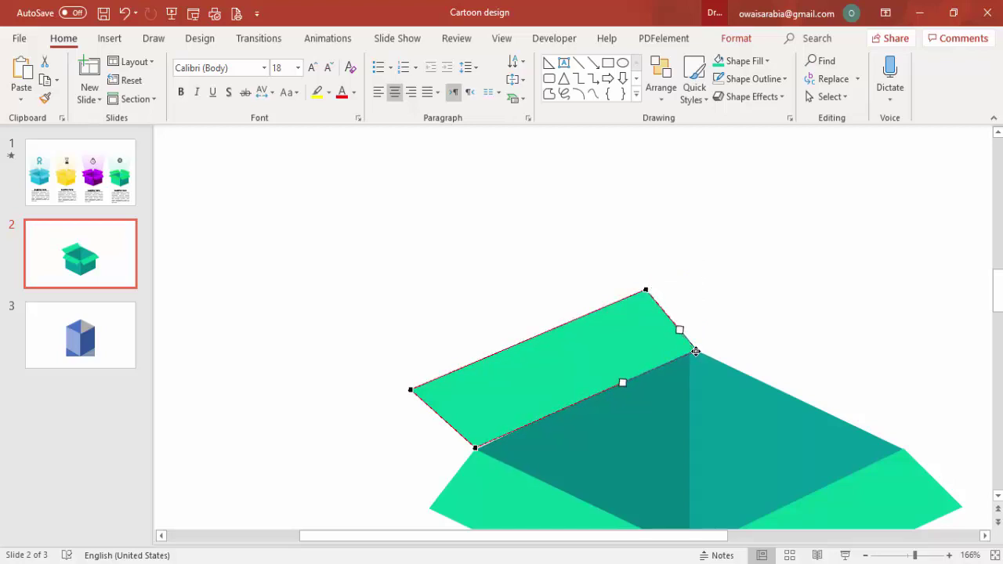
left_click(476, 447)
left_click_drag(477, 446, 477, 449)
left_click(995, 554)
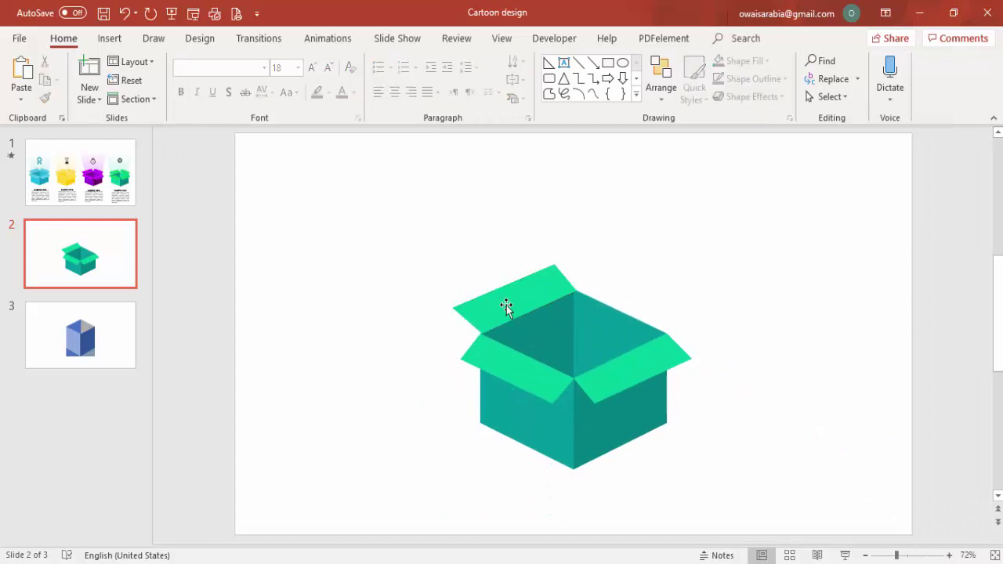
left_click(546, 295)
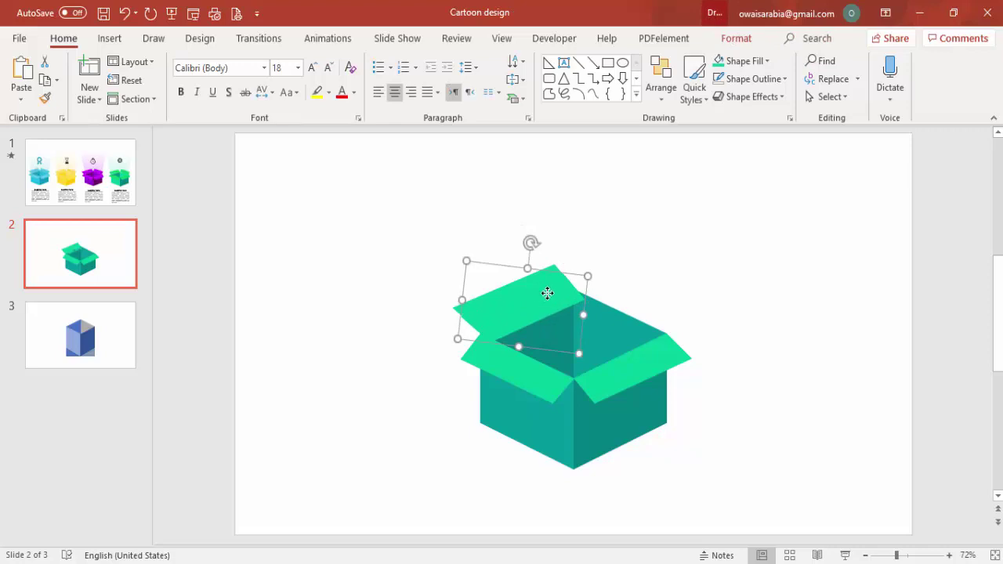
Copy the back flap to the right and rotate the copy toward the right side
left_click_drag(546, 290, 672, 285)
left_click_drag(674, 244, 645, 293)
right_click(650, 296)
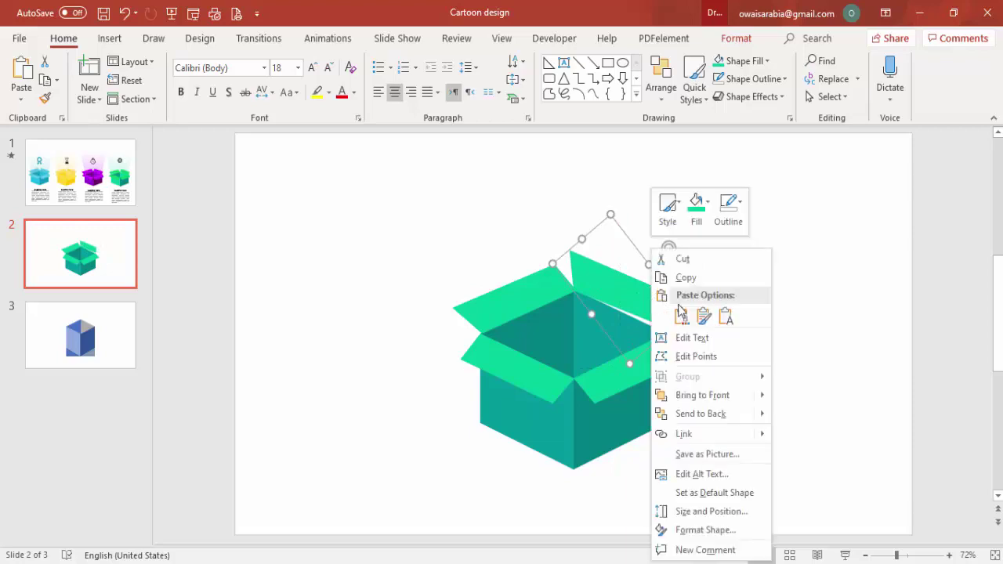
left_click(718, 355)
Drag the copied flap's corners onto the box's back-right rim
left_click(918, 556)
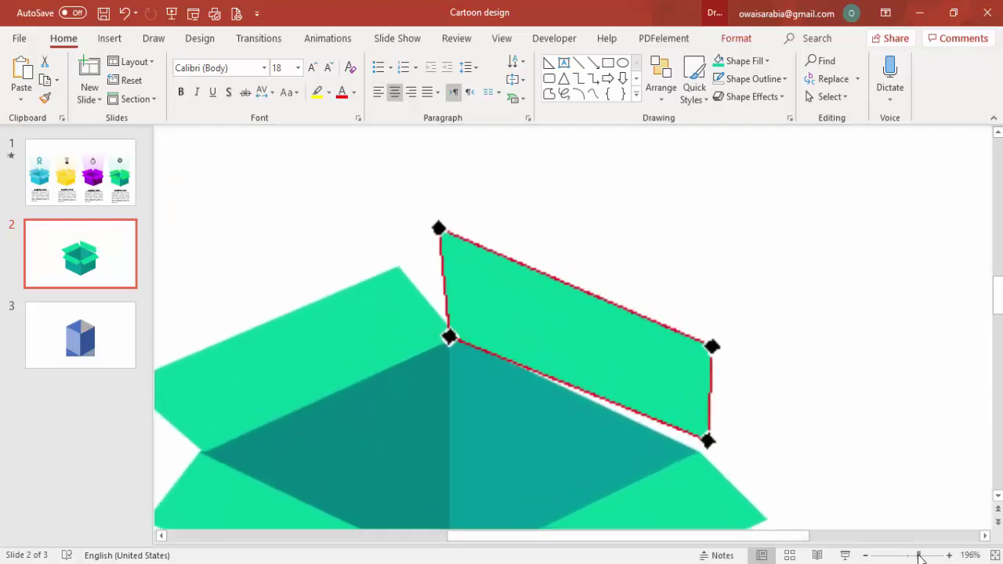
left_click_drag(709, 441, 701, 459)
left_click_drag(715, 348, 759, 409)
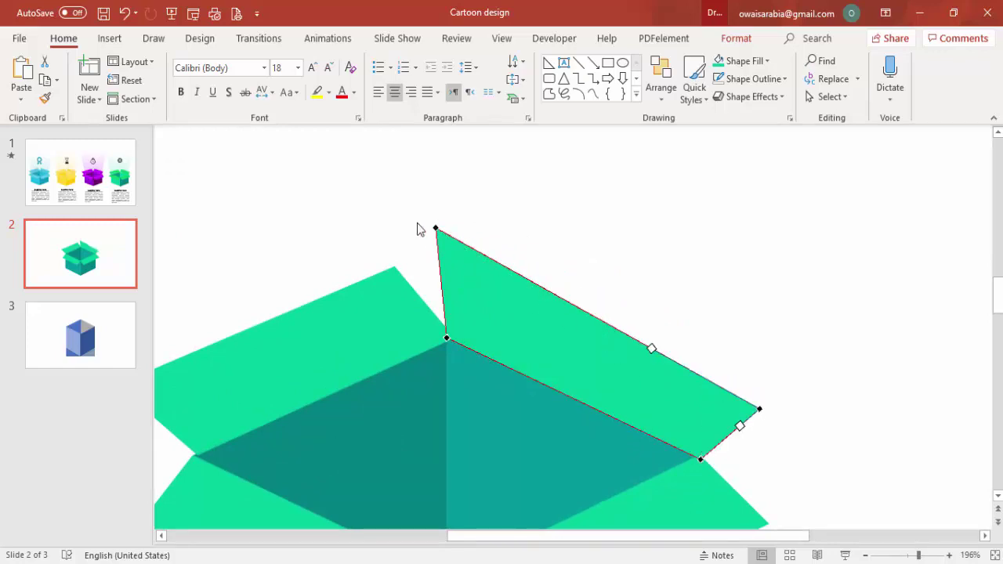
left_click_drag(435, 227, 492, 271)
left_click(993, 556)
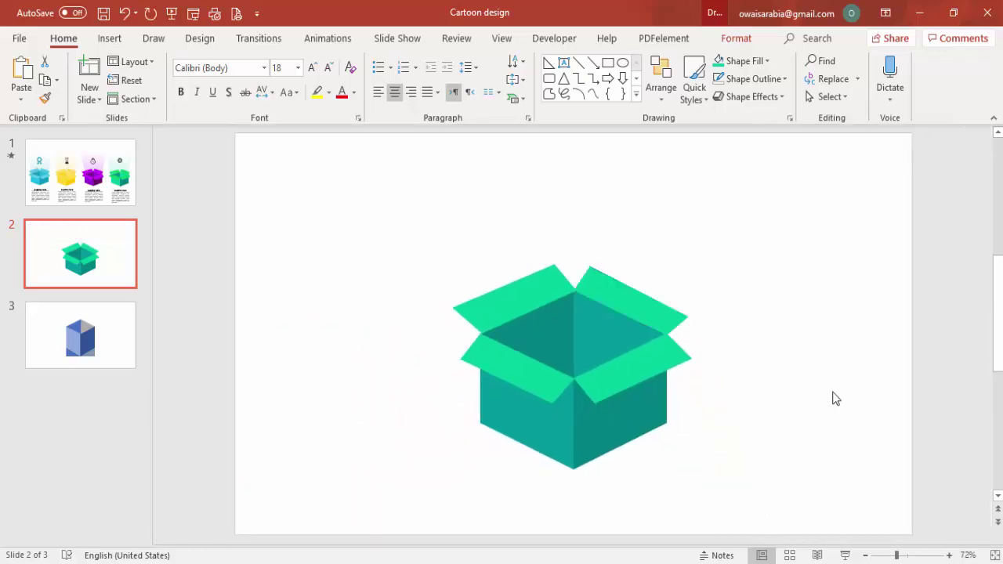
left_click(835, 398)
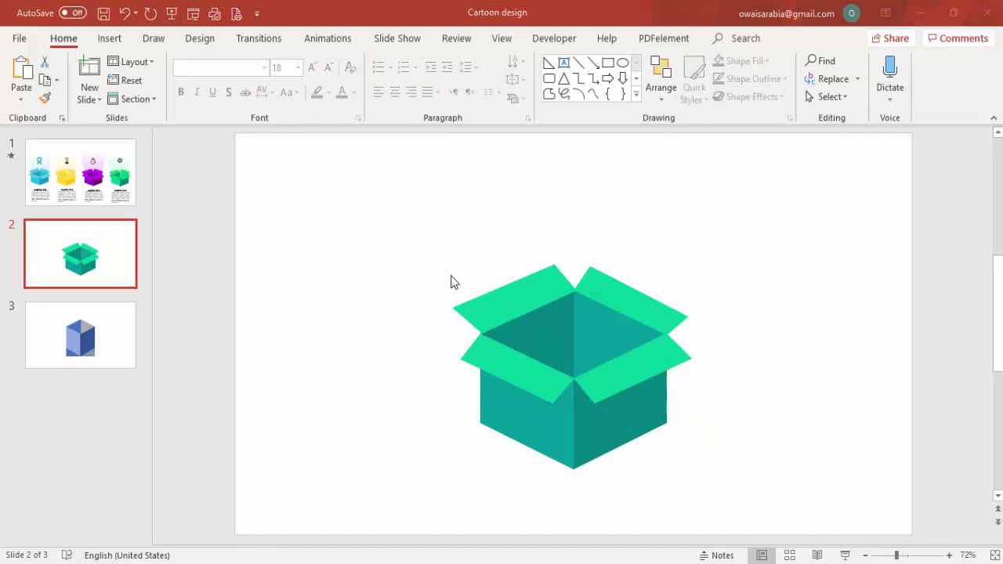
Select all the box's faces and flaps with Ctrl+A and group them with Ctrl+G
left_click_drag(362, 219, 787, 531)
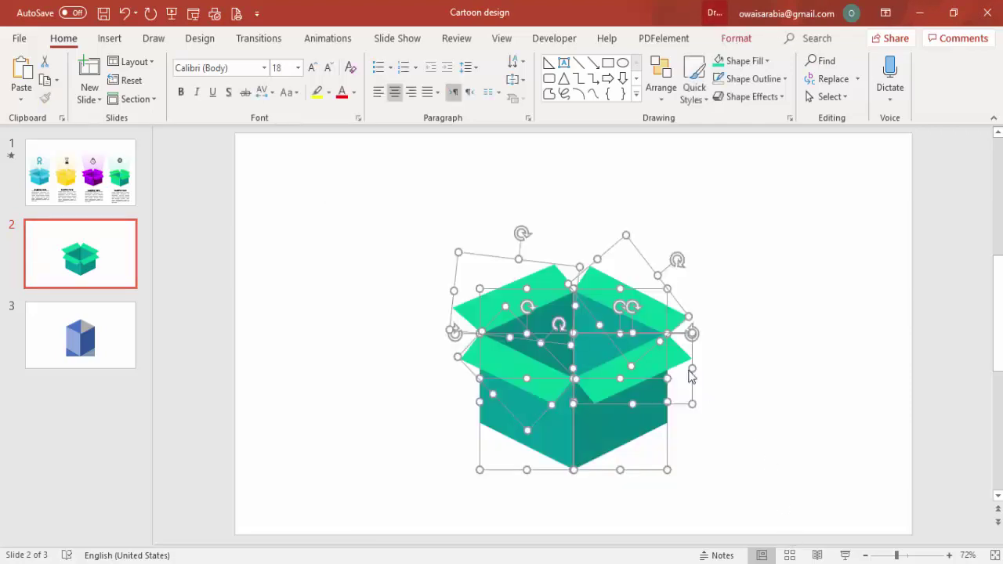
left_click(353, 208)
left_click_drag(376, 205, 666, 437)
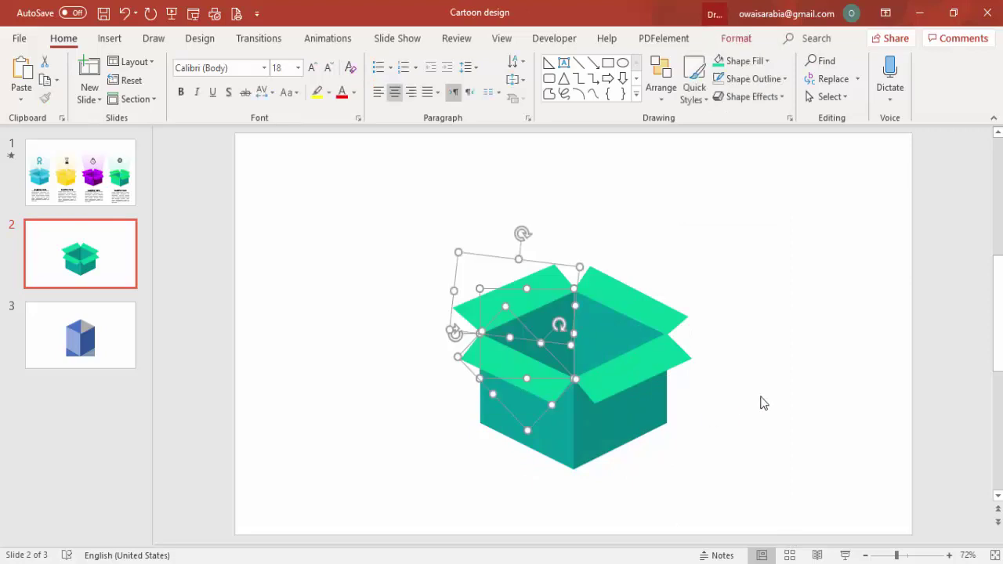
left_click(761, 401)
key("ctrl+a")
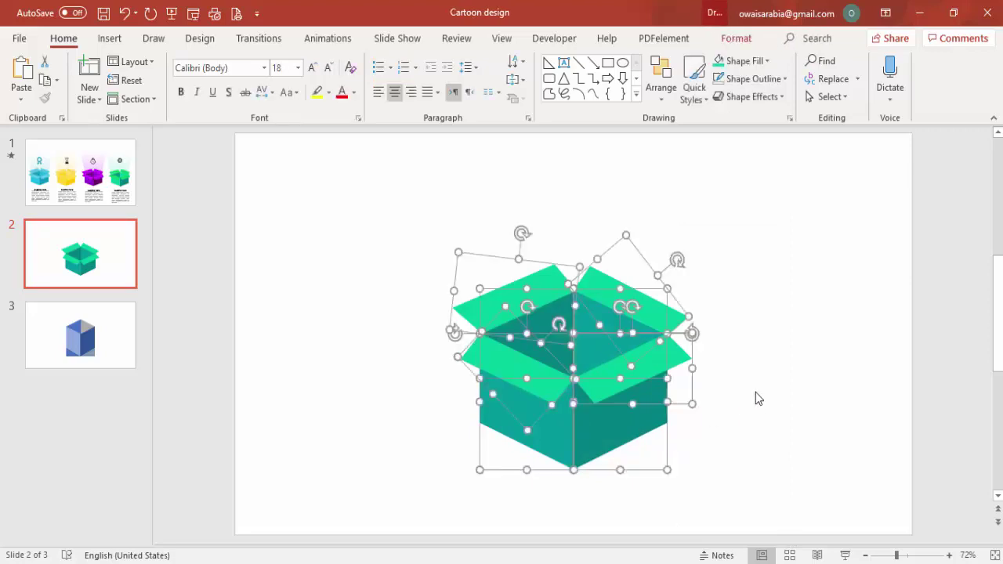
key("ctrl+g")
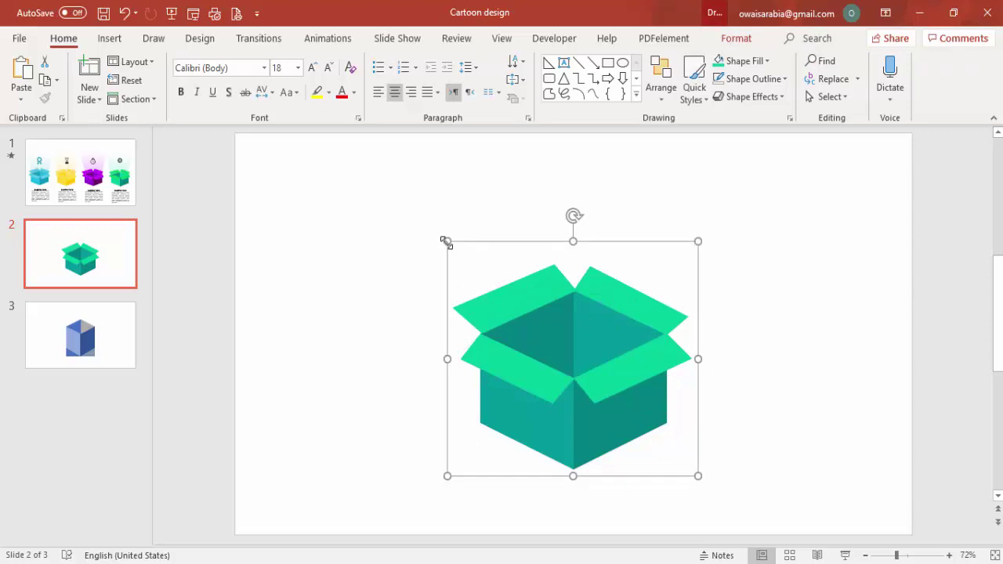
Shrink the grouped box and position it on the slide's left side
left_click_drag(453, 252, 563, 354)
left_click_drag(640, 447, 330, 371)
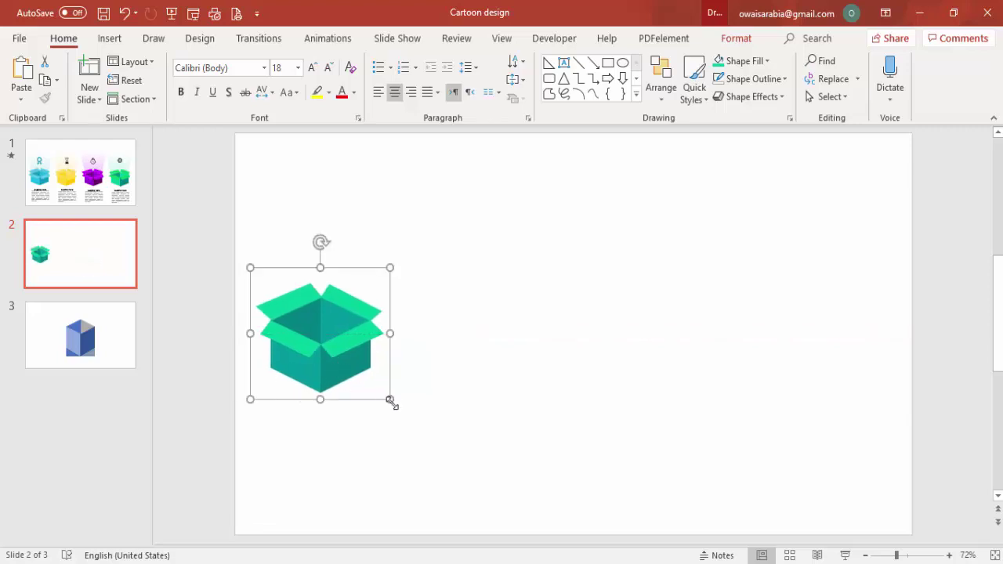
left_click_drag(394, 403, 409, 415)
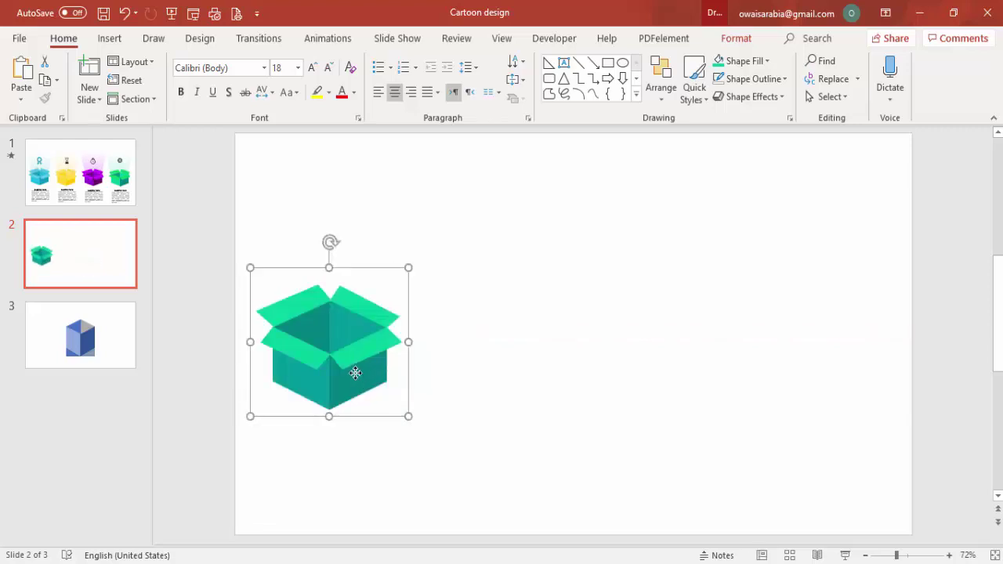
left_click_drag(354, 370, 352, 358)
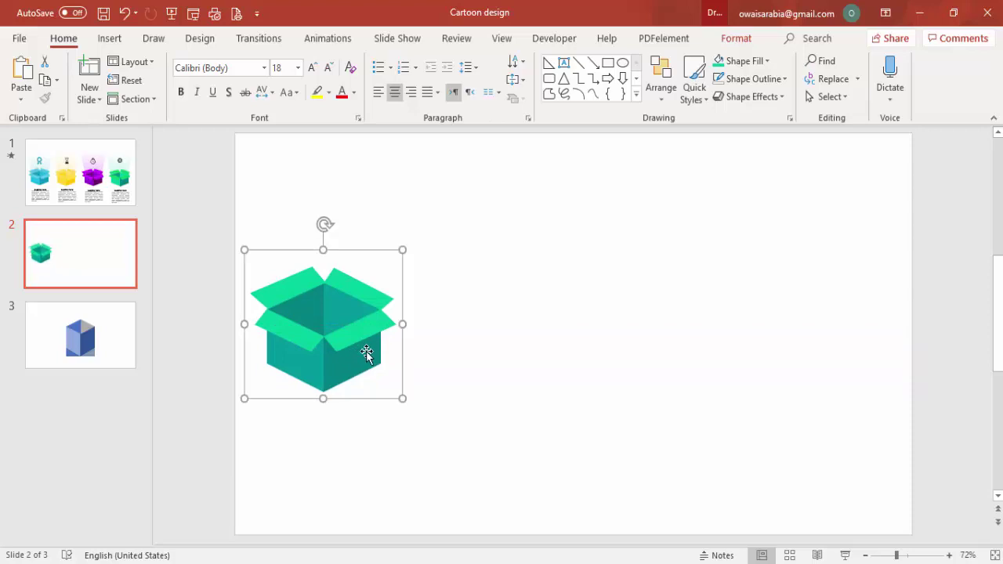
Delete the accidental copy and move the box to near the slide centre
left_click_drag(352, 357, 503, 358, "ctrl")
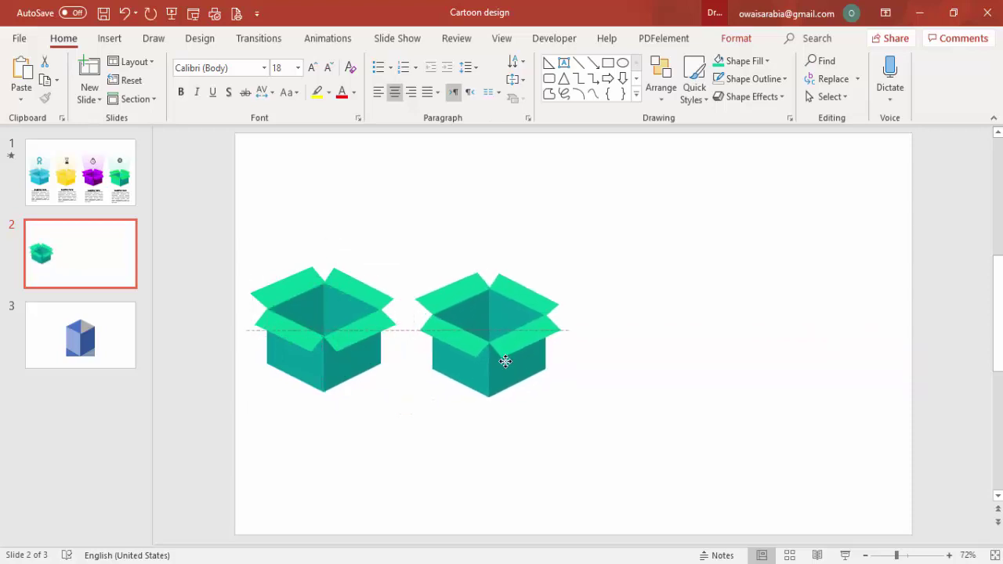
key("Delete")
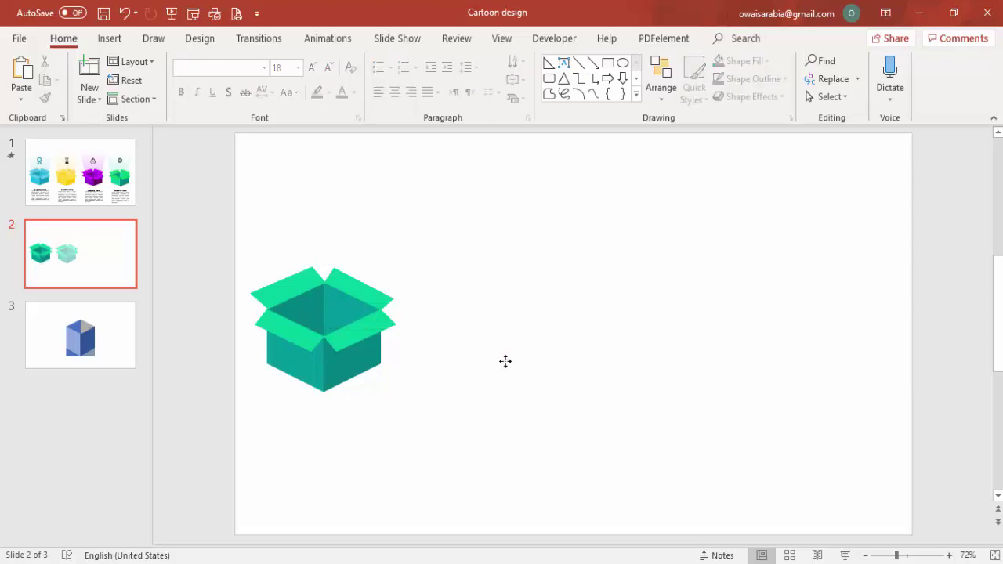
left_click_drag(329, 371, 587, 391)
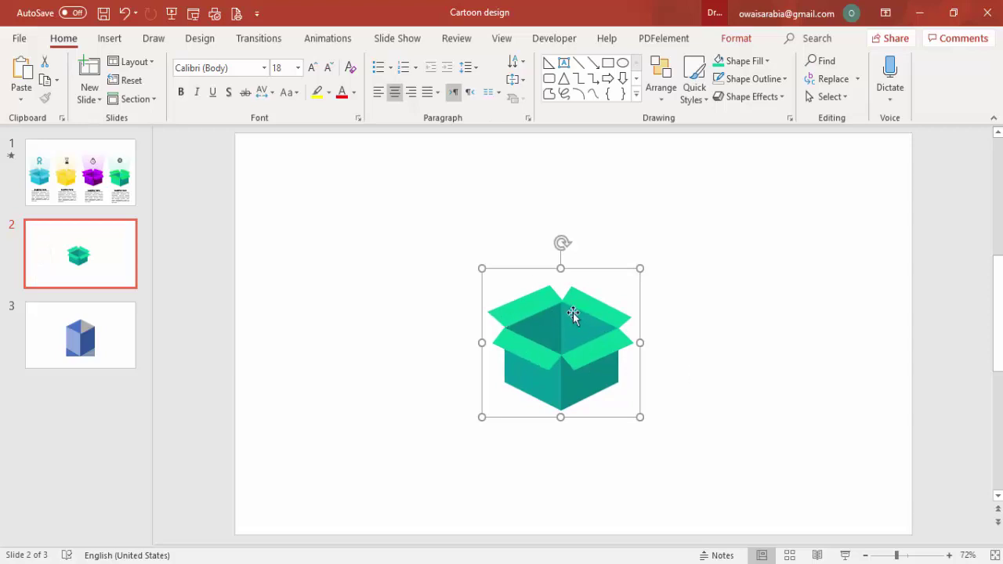
left_click(675, 312)
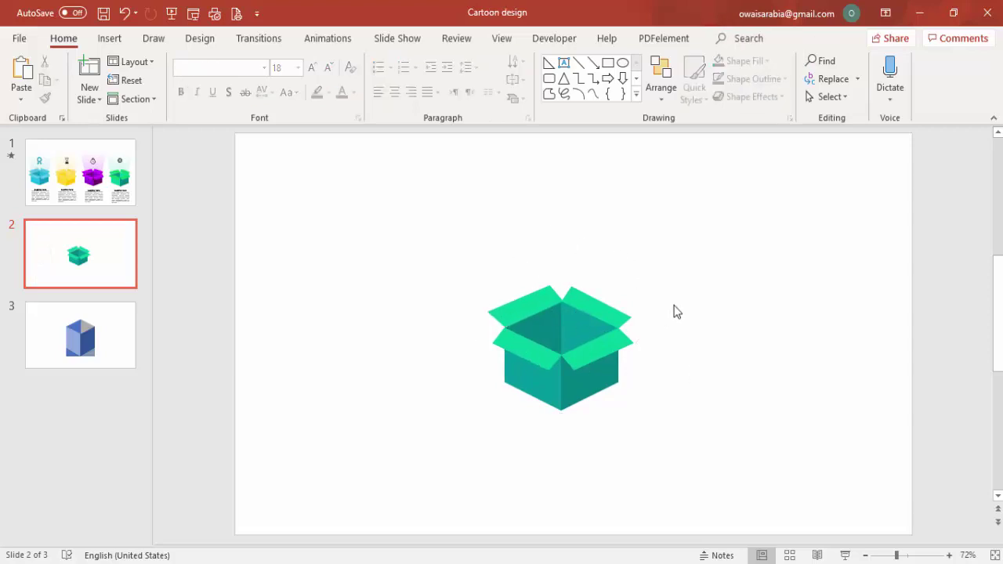
left_click(124, 41)
Draw a trapezoid above the box and flip it vertically so its wide edge is on top
left_click(236, 91)
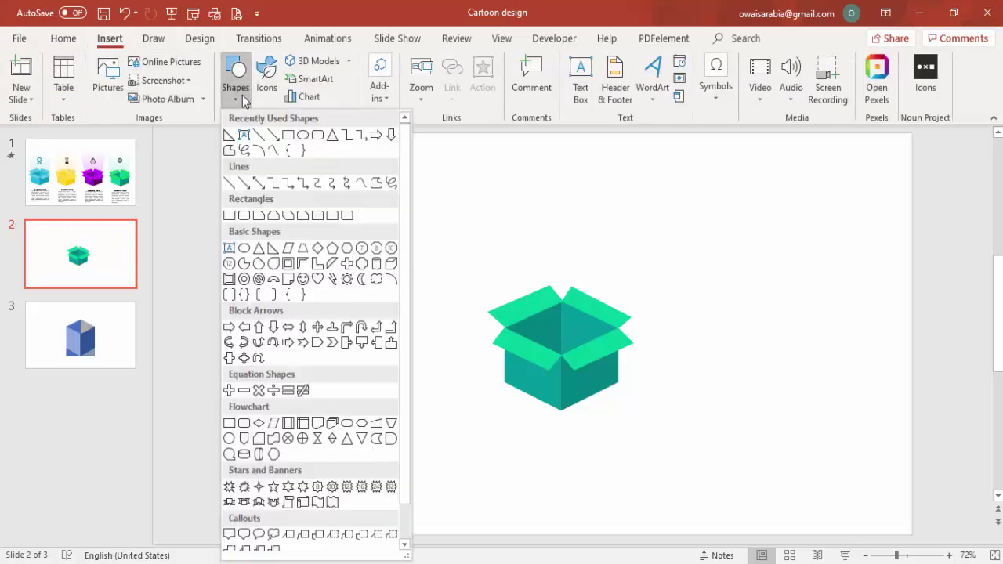
left_click(303, 249)
mouse_move(496, 181)
left_mouse_down()
mouse_move(560, 287)
mouse_move(613, 299)
left_mouse_up()
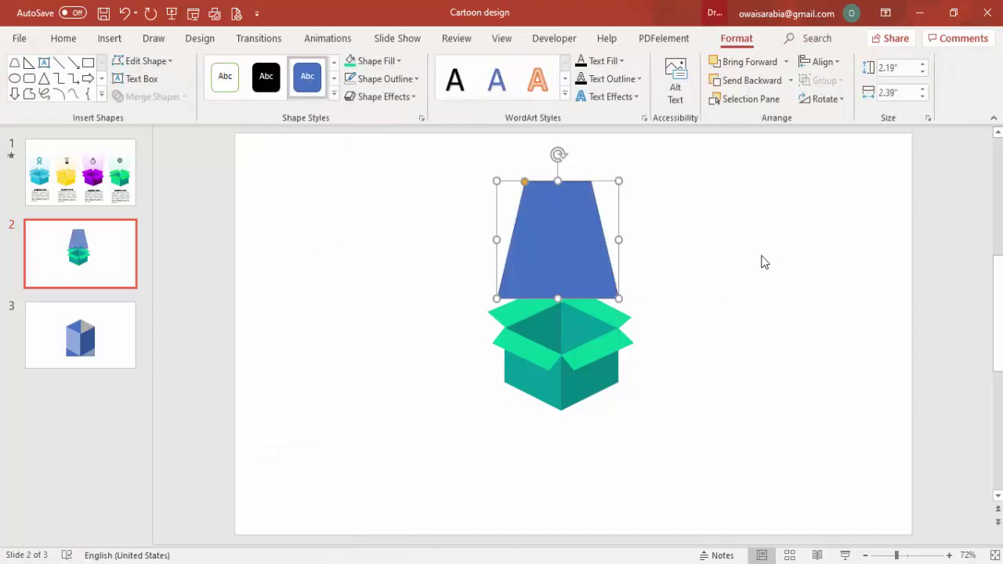
left_click(823, 98)
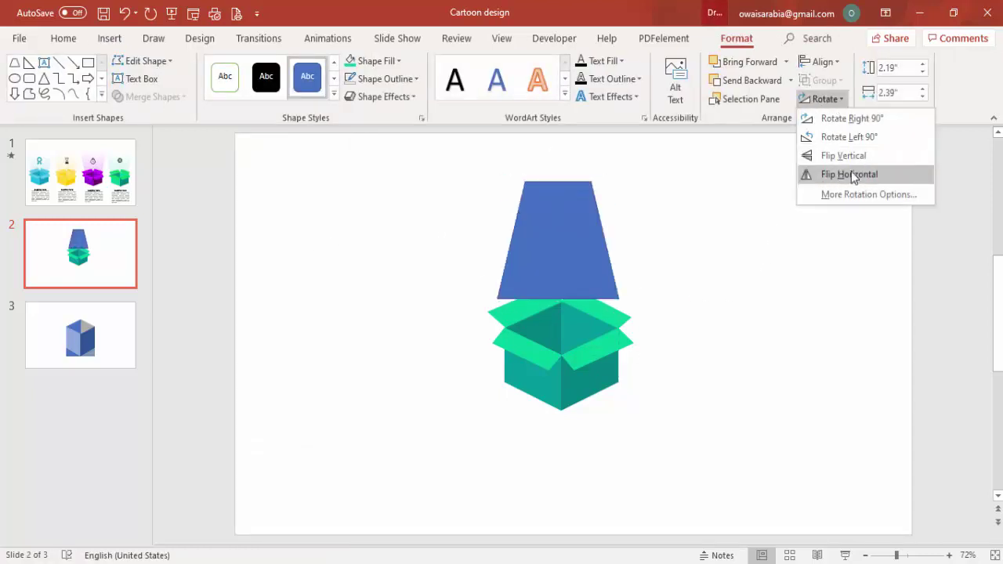
key("Up")
key("Return")
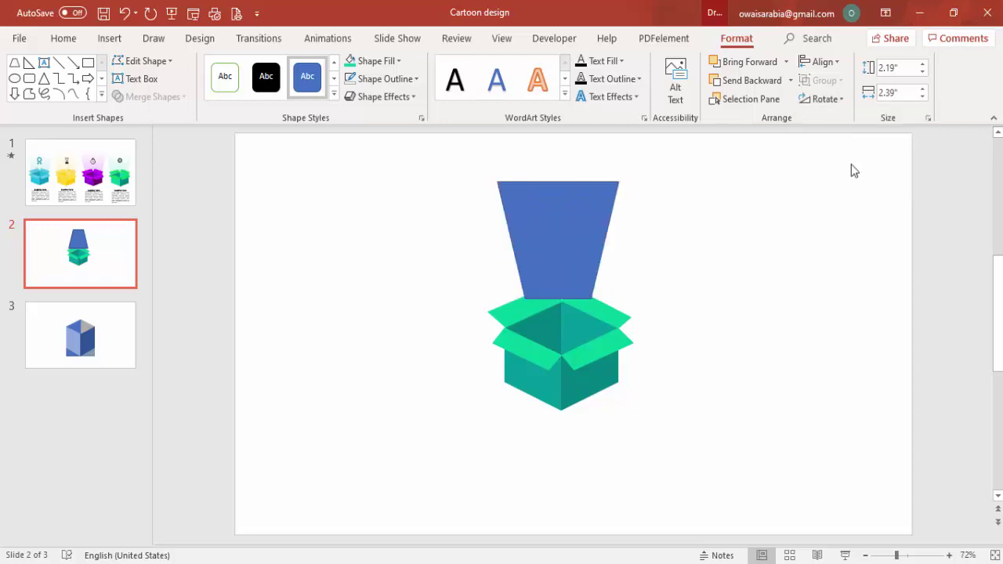
Remove the trapezoid's outline and give it a gradient fill in Format Shape
left_click(390, 79)
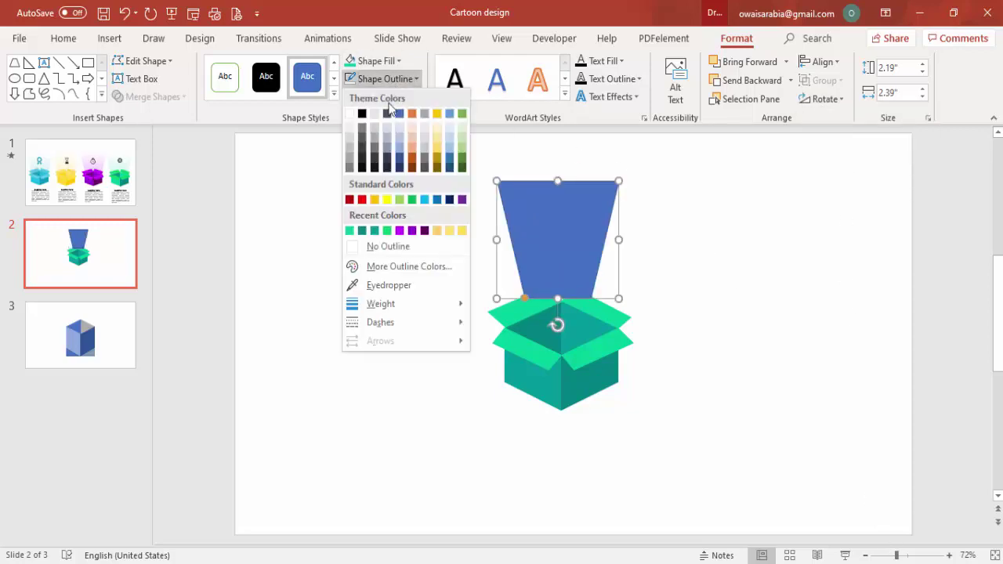
left_click(392, 244)
left_click(604, 217)
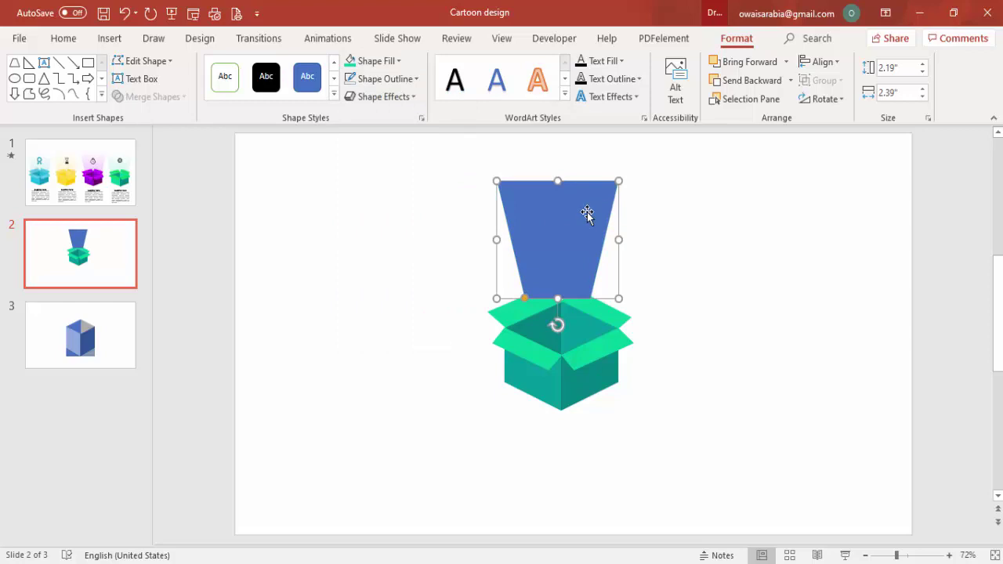
right_click(587, 211)
left_click(657, 529)
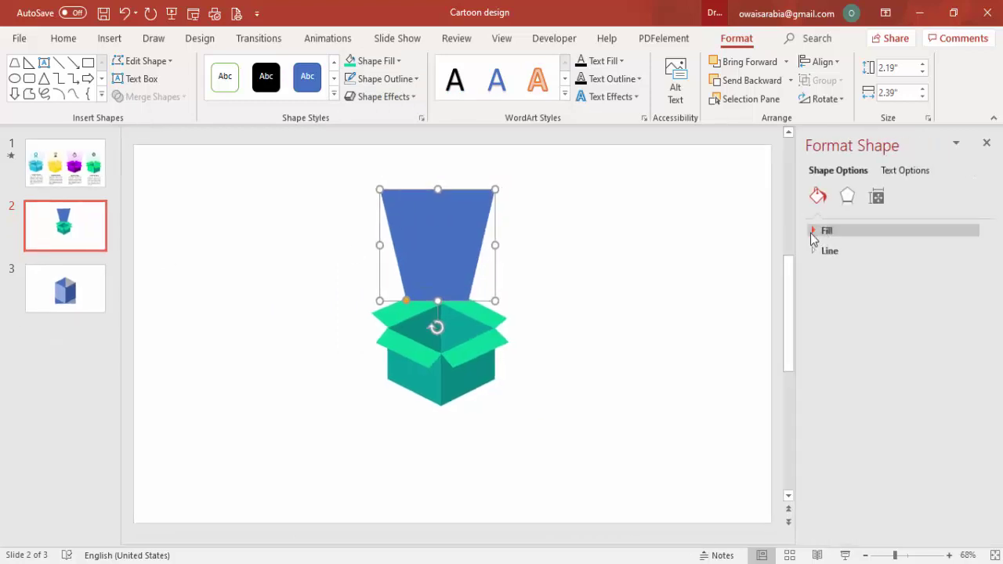
left_click(815, 231)
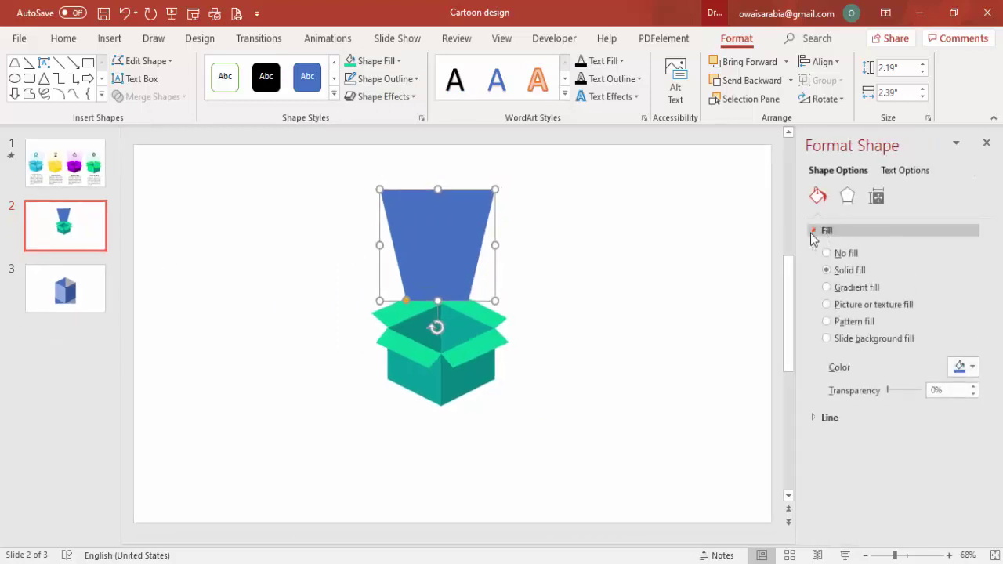
left_click(863, 290)
Delete the middle gradient stops and set both remaining stops to the same bright green
left_click(906, 475)
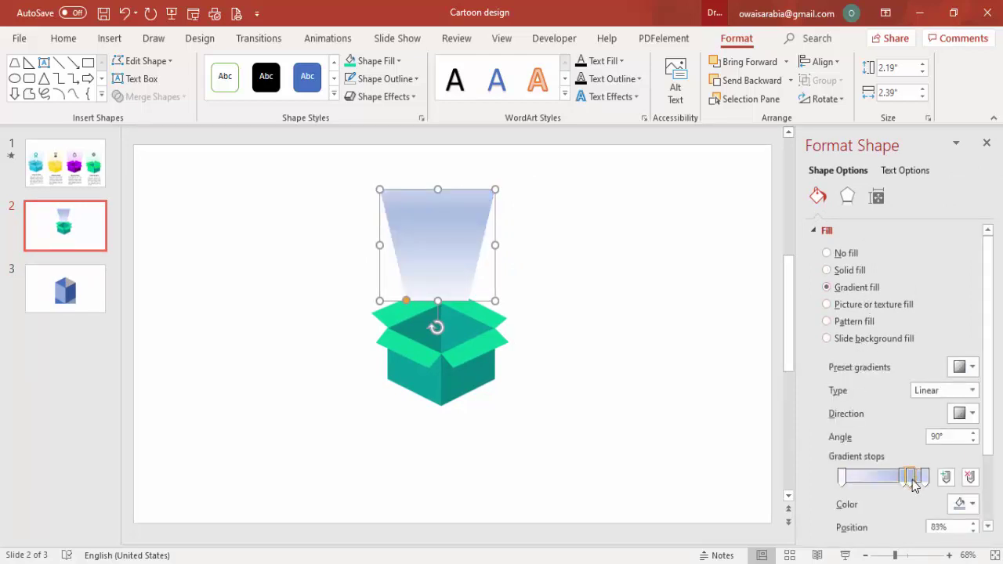
left_click(972, 478)
left_click(972, 478)
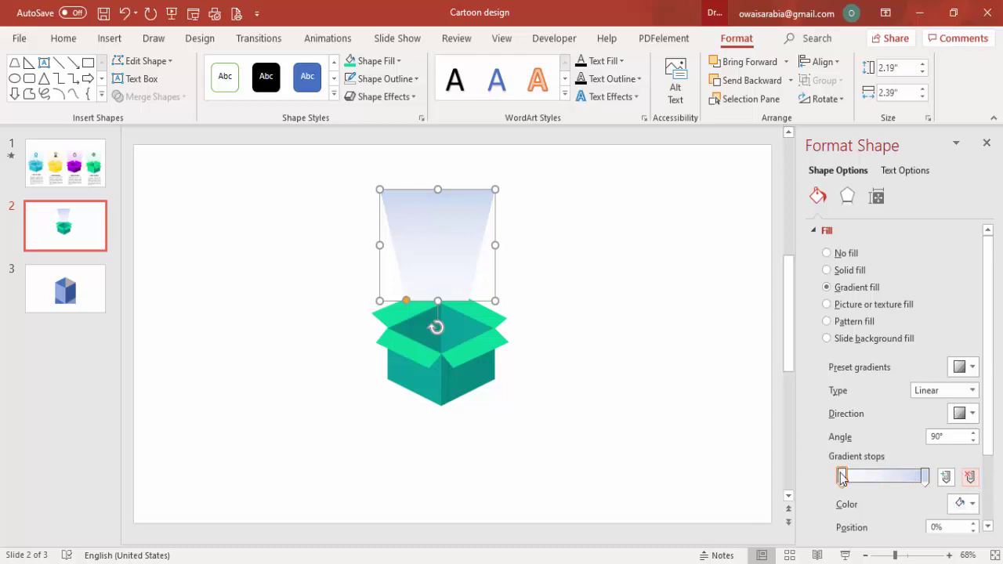
left_click(964, 503)
left_click(883, 455)
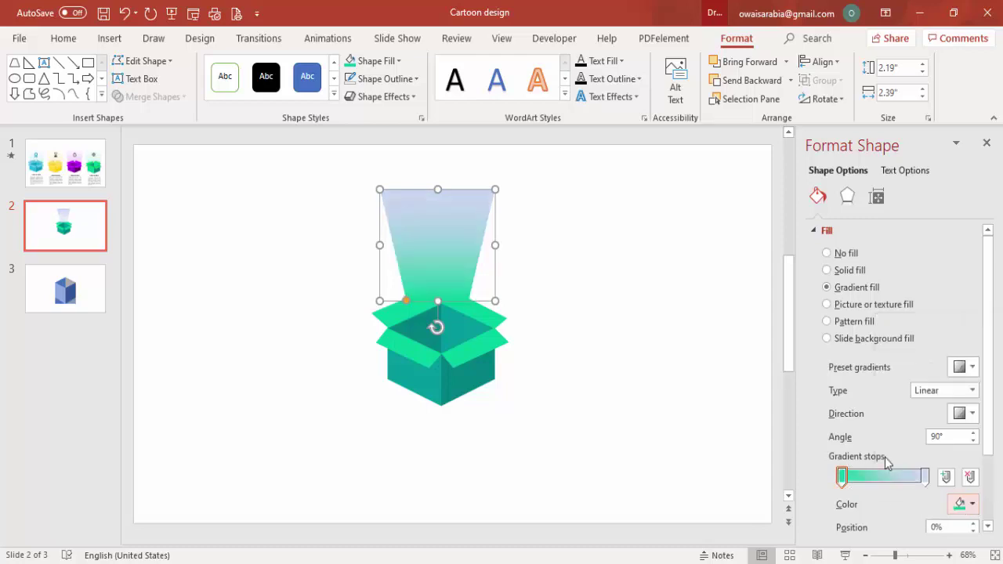
left_click(924, 476)
left_click(964, 503)
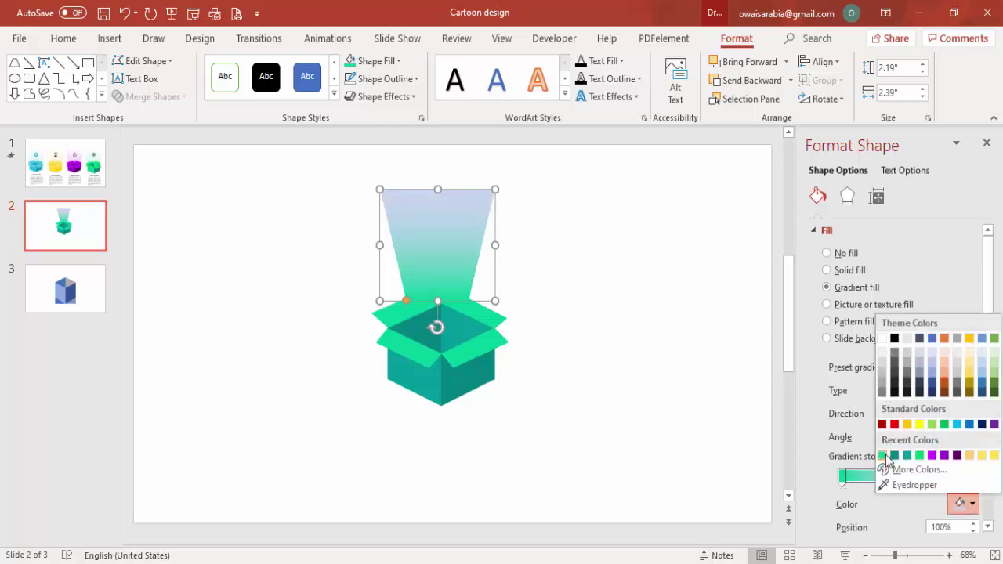
left_click(883, 455)
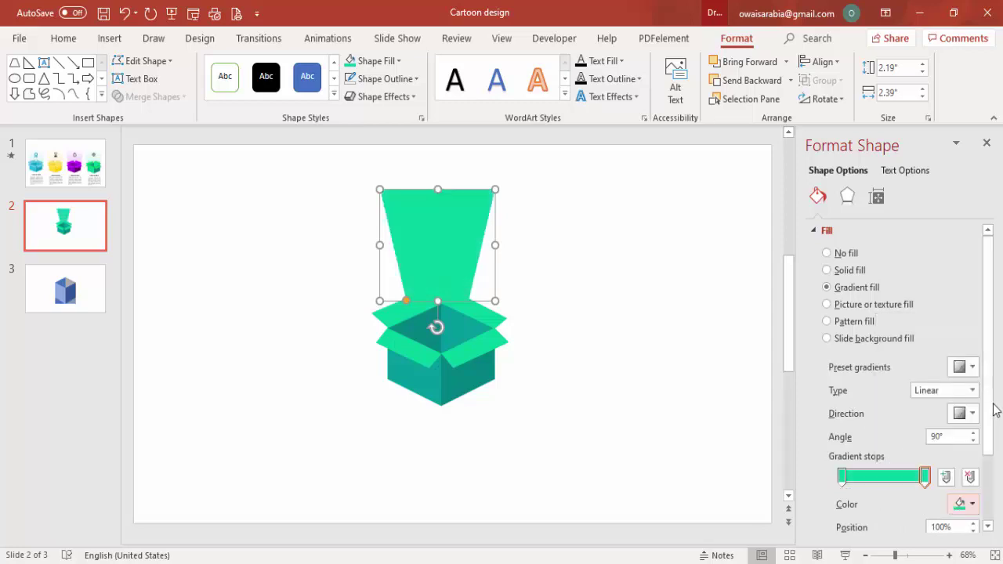
Set the top stop to 89% and the base stop to 62% transparency, then lower the beam onto the box
scroll(962, 463, "down", 2)
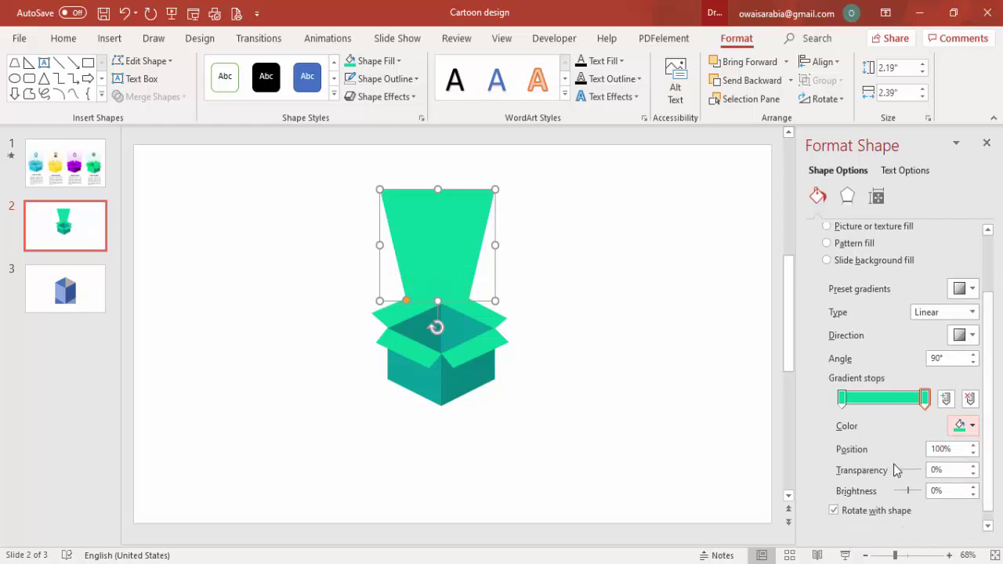
left_click_drag(897, 473, 919, 473)
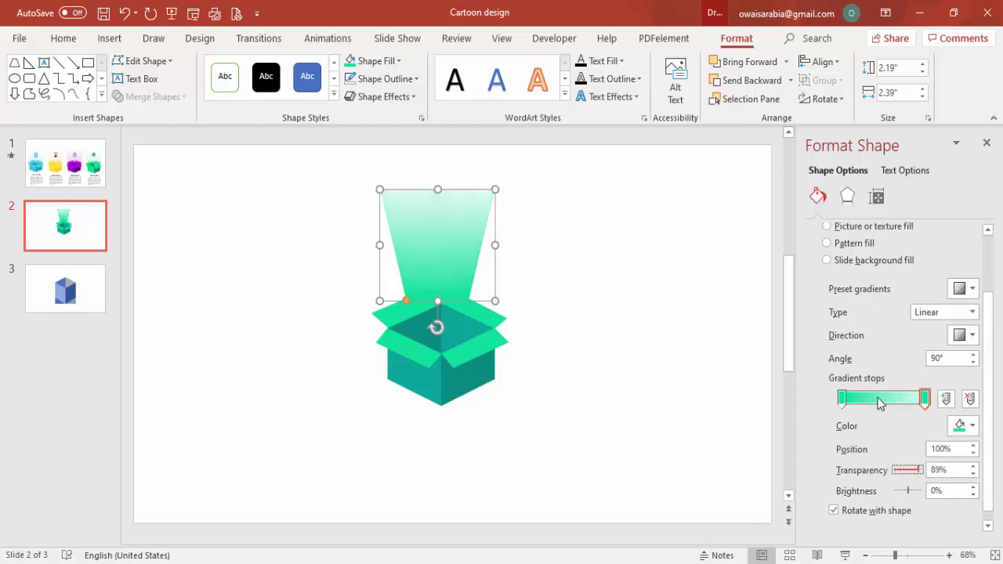
left_click(843, 398)
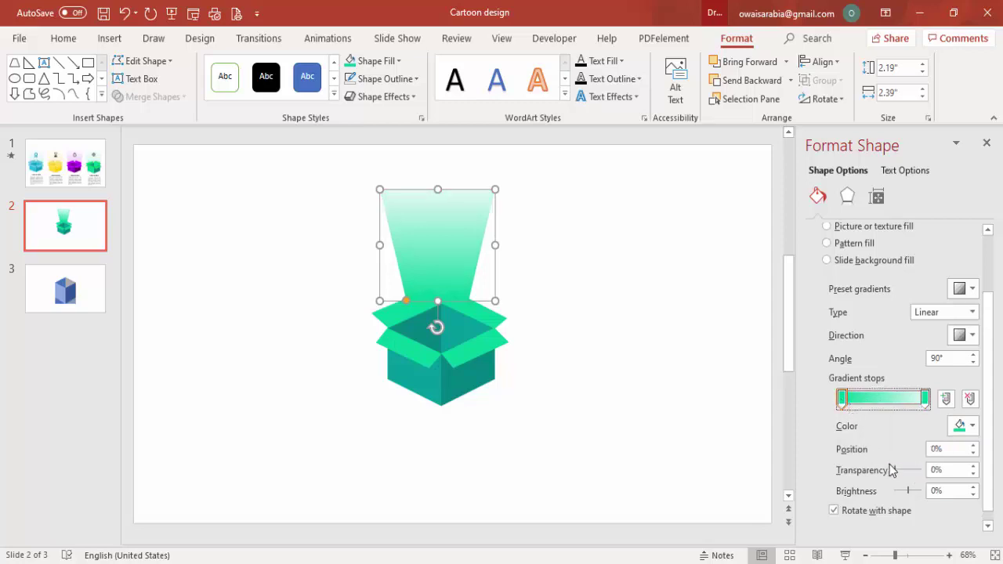
left_click_drag(897, 473, 911, 473)
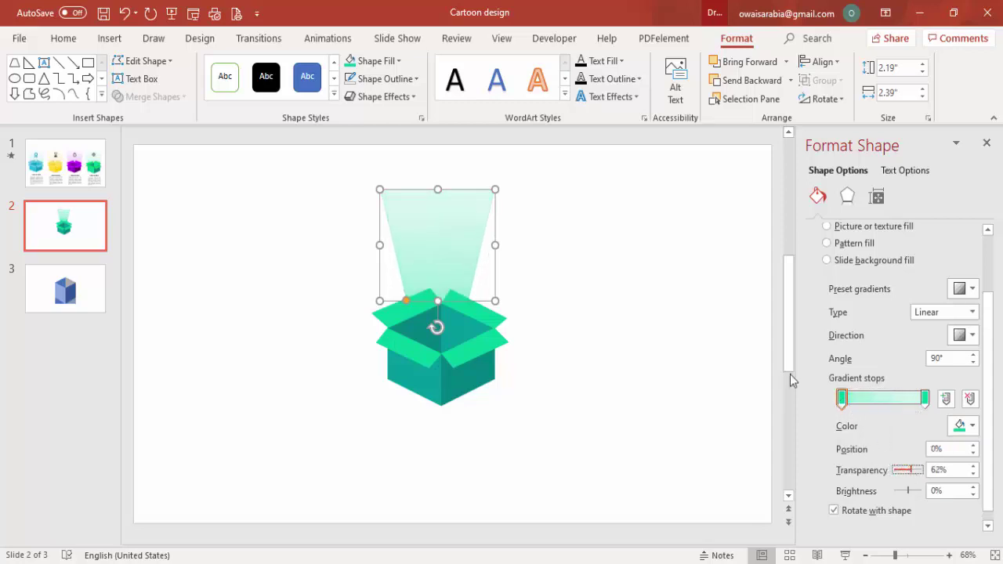
left_click_drag(435, 239, 415, 268)
Stretch the light beam wider to the right
left_click(915, 558)
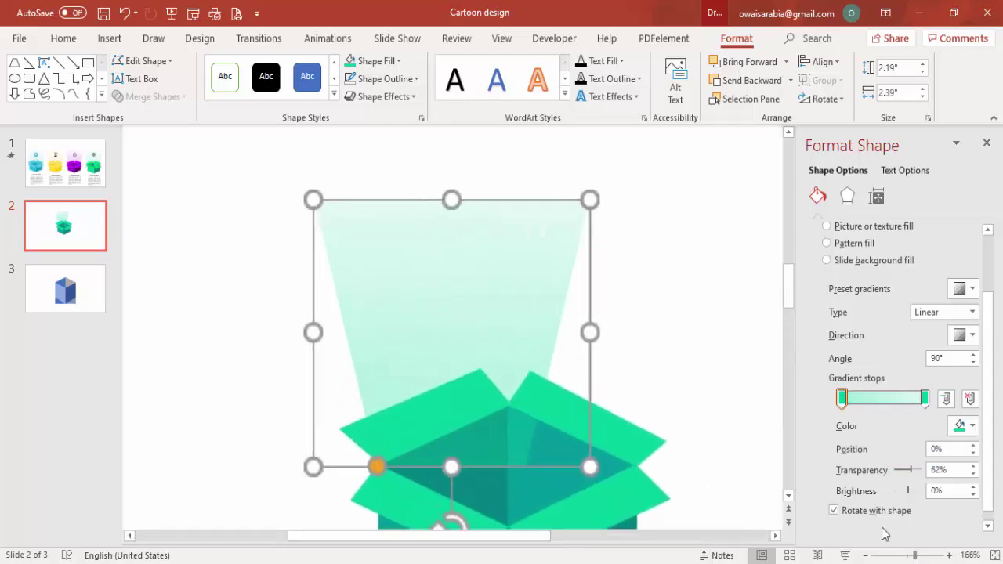
left_click_drag(591, 335, 701, 351)
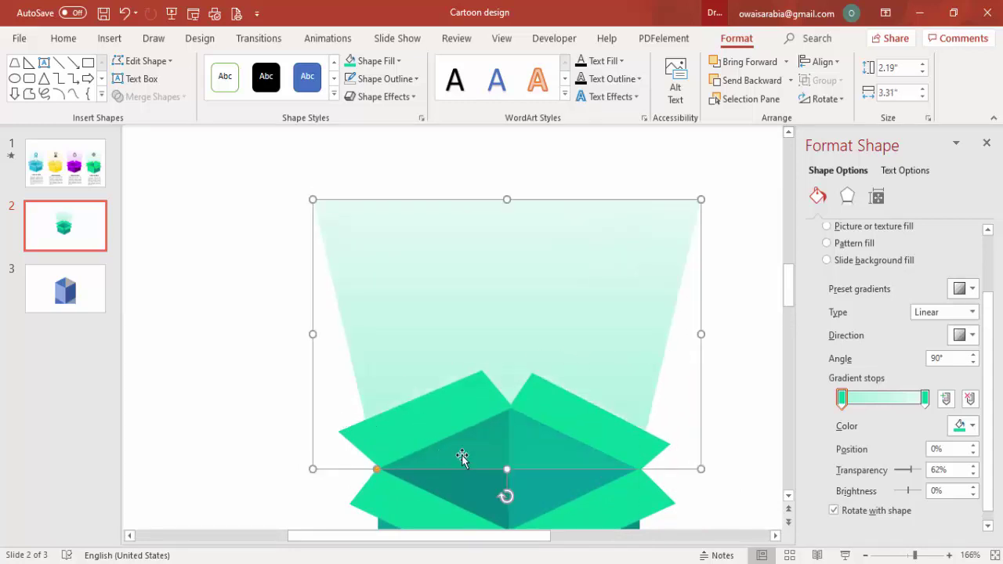
scroll(582, 526, "down", 2)
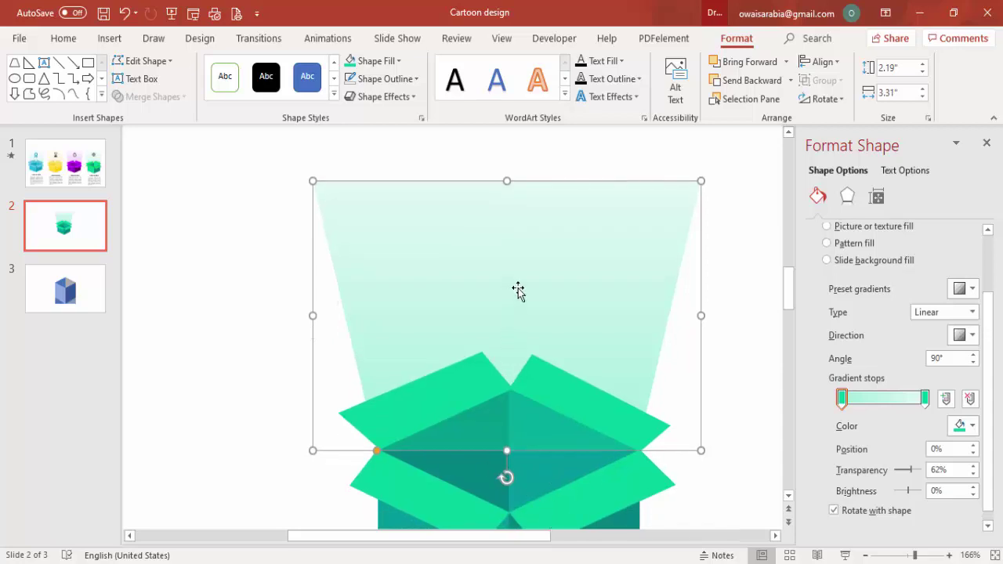
Add a midpoint to the beam's bottom edge and pull it down into a V inside the box
right_click(521, 236)
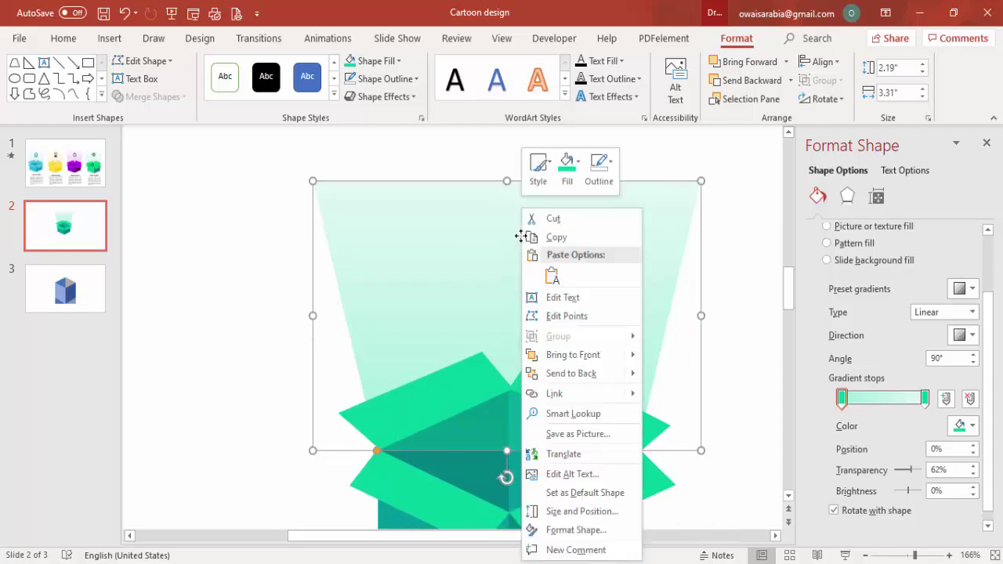
left_click(585, 317)
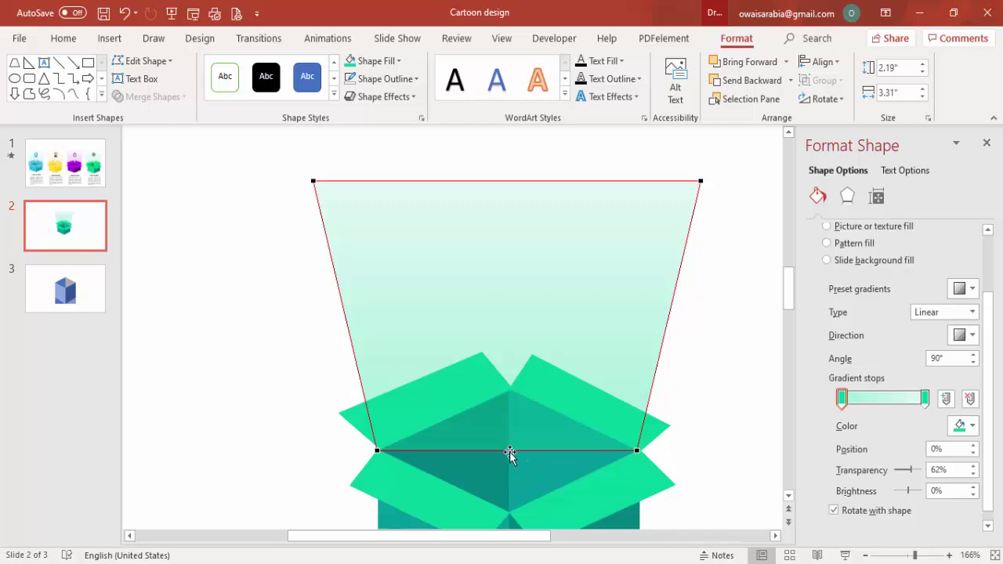
right_click(510, 449)
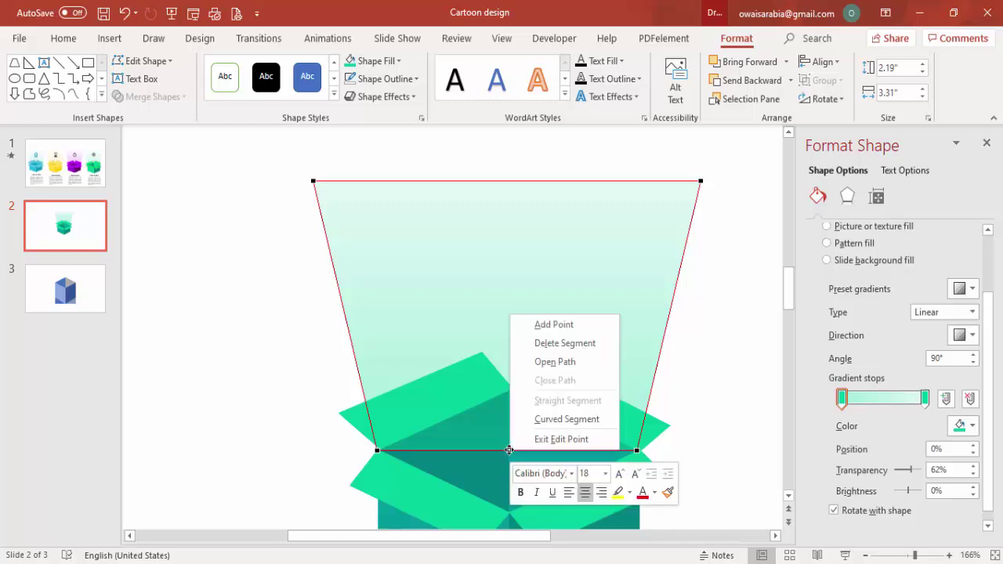
left_click(551, 326)
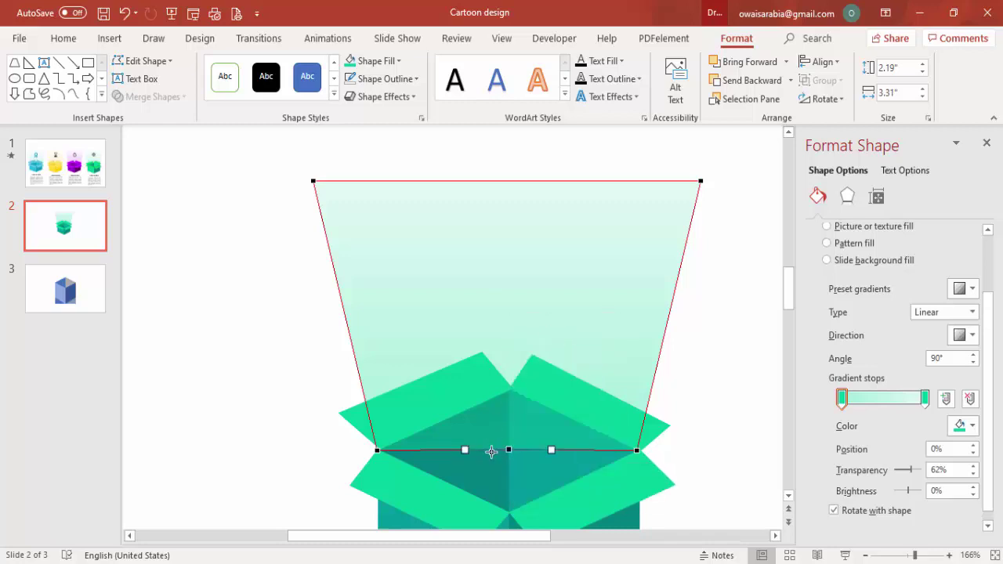
left_click_drag(509, 452, 510, 510)
left_click(698, 392)
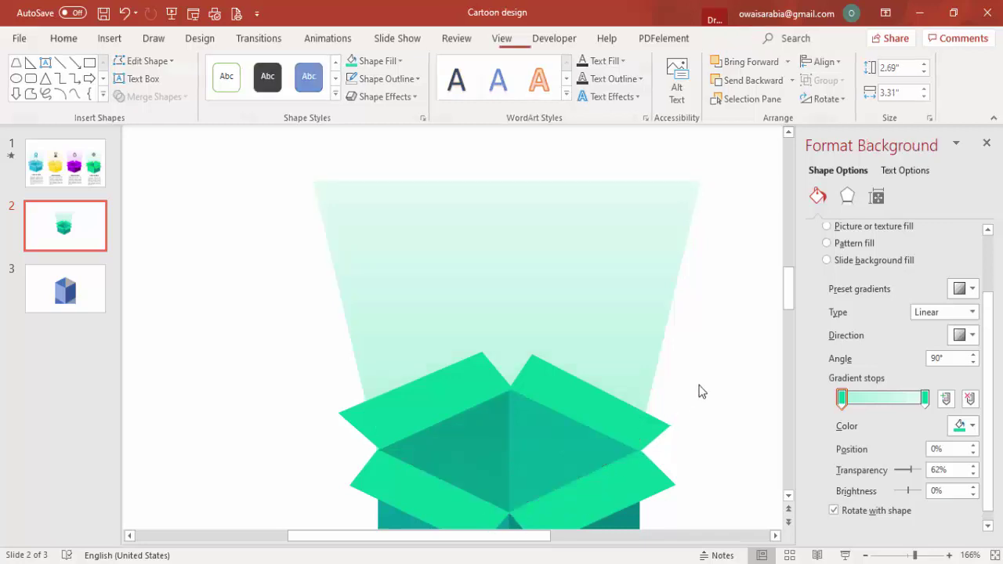
left_click(992, 555)
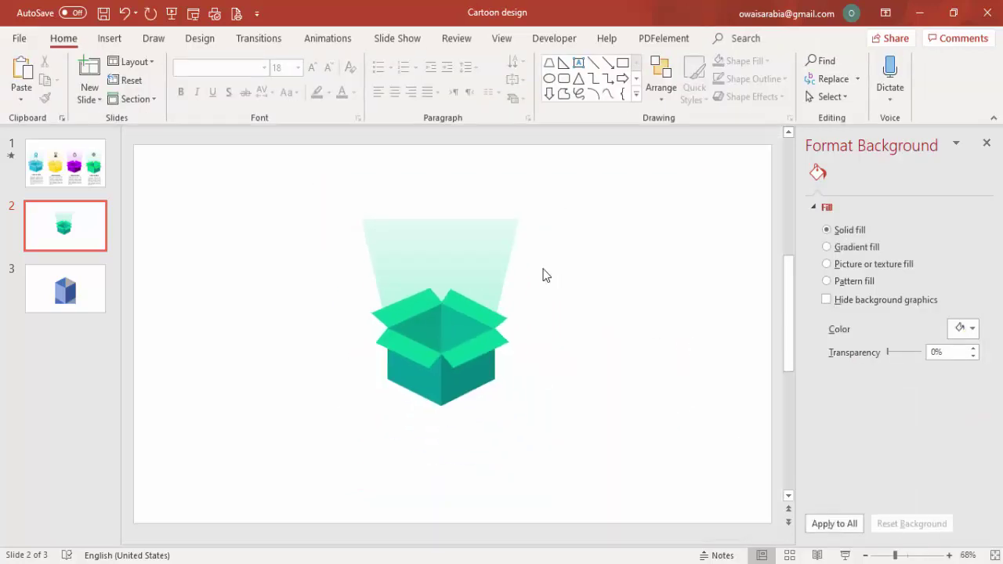
Set the beam's top gradient stop to 100% transparency
left_click(472, 233)
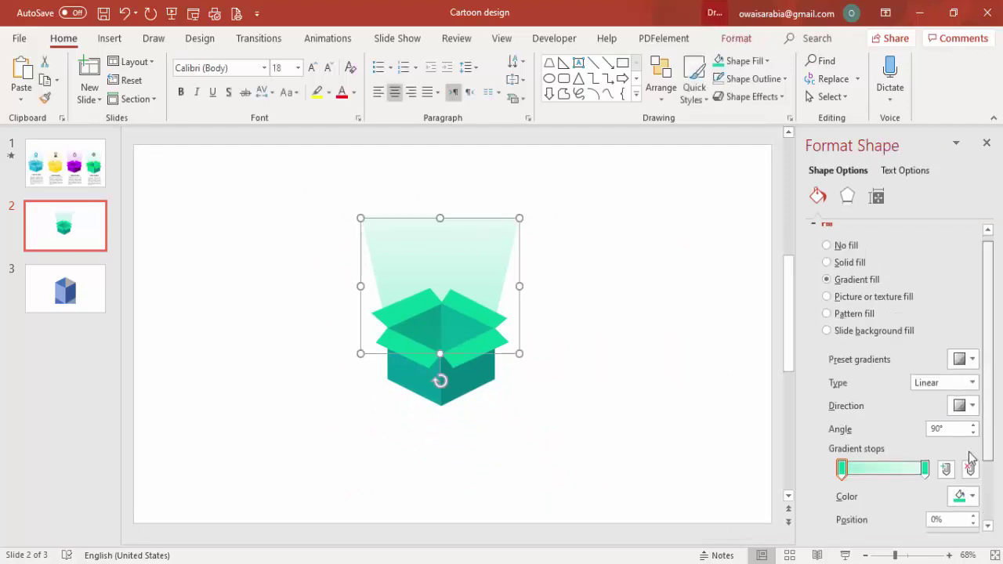
scroll(913, 402, "down", 2)
left_click(924, 396)
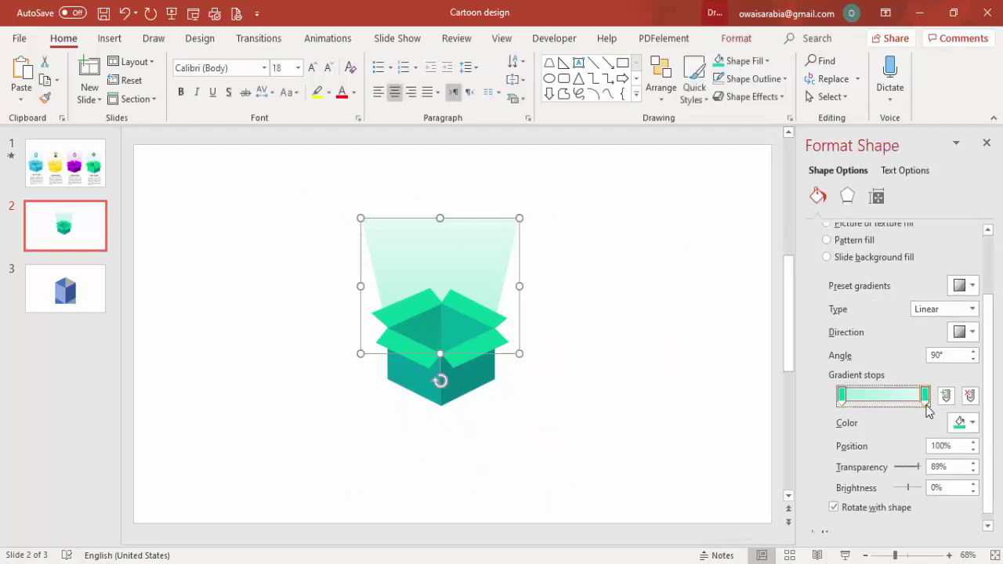
left_click_drag(919, 469, 926, 467)
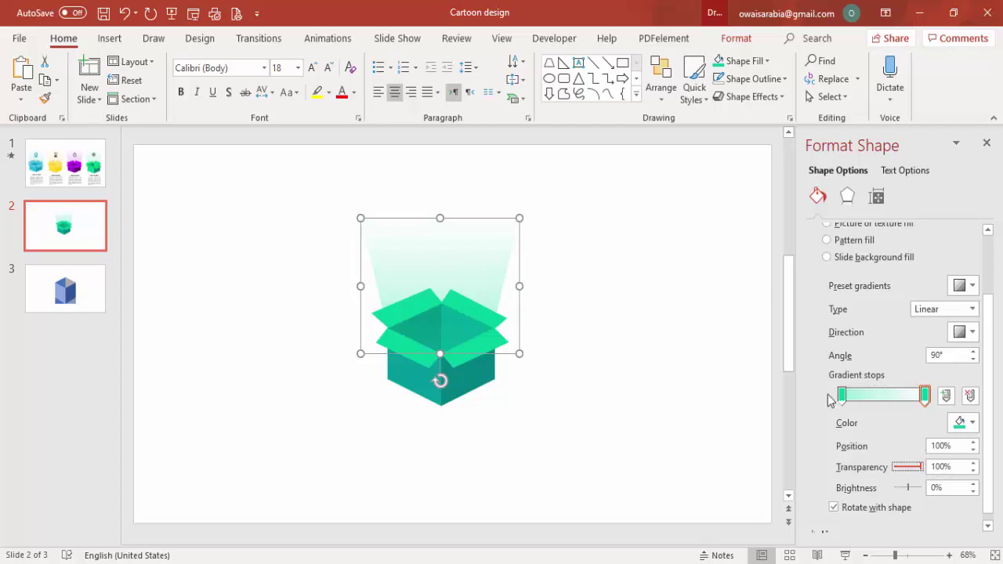
Undo an accidental upward move and shift the top gradient stop to position 97%
left_click_drag(443, 212, 444, 190)
key("ctrl+z")
left_click(440, 204)
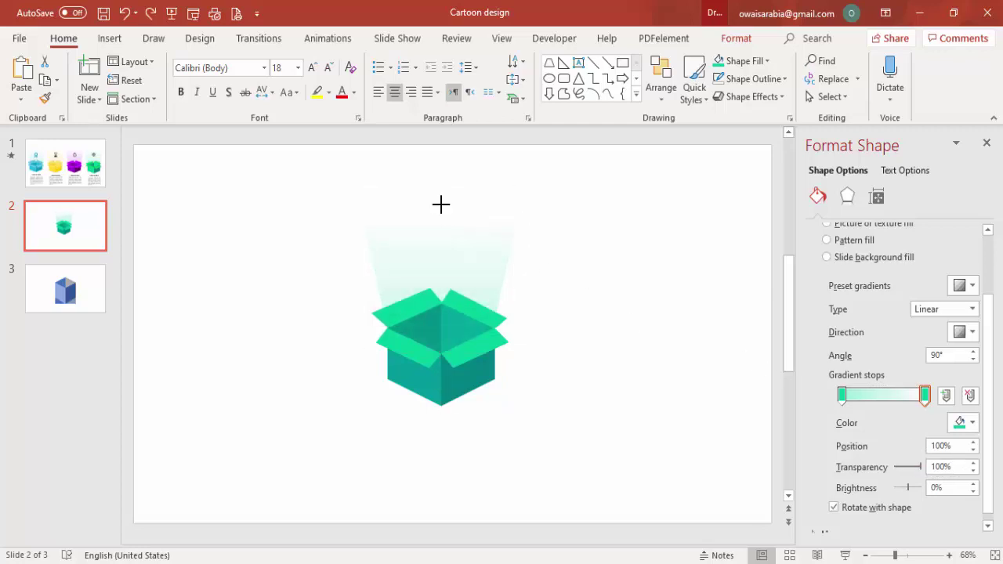
left_click(442, 193)
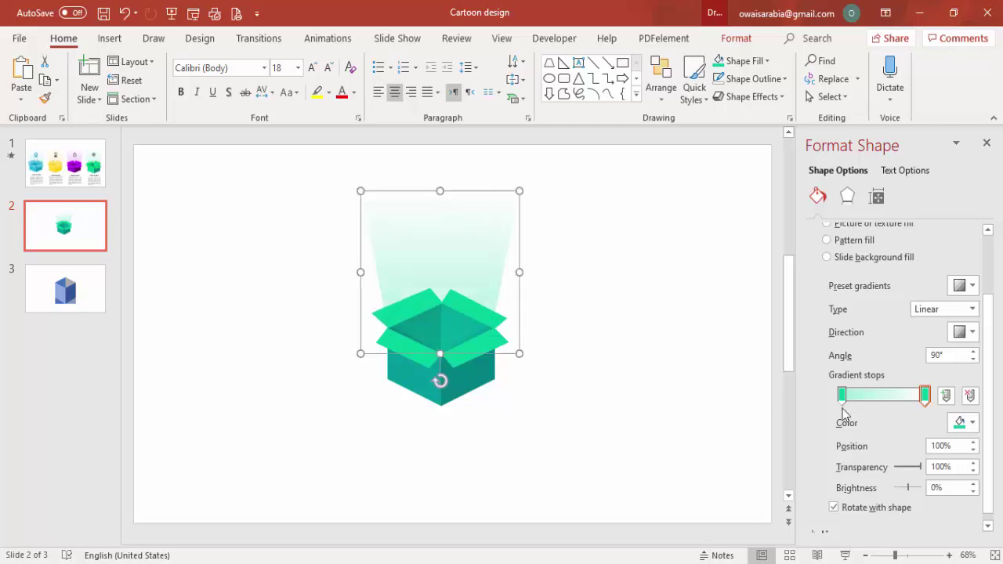
mouse_move(922, 397)
left_mouse_down()
mouse_move(904, 395)
mouse_move(922, 396)
left_mouse_up()
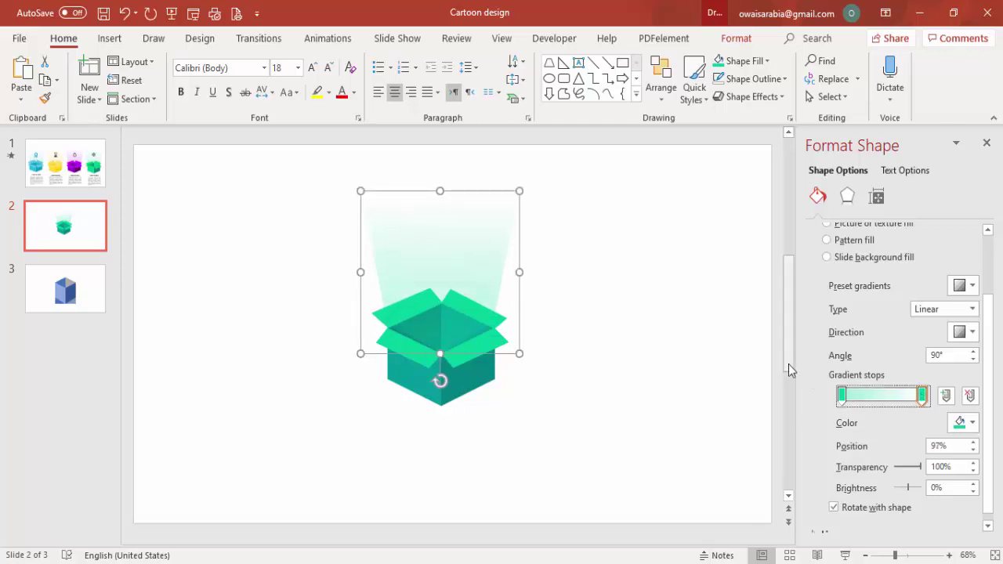
left_click(843, 397)
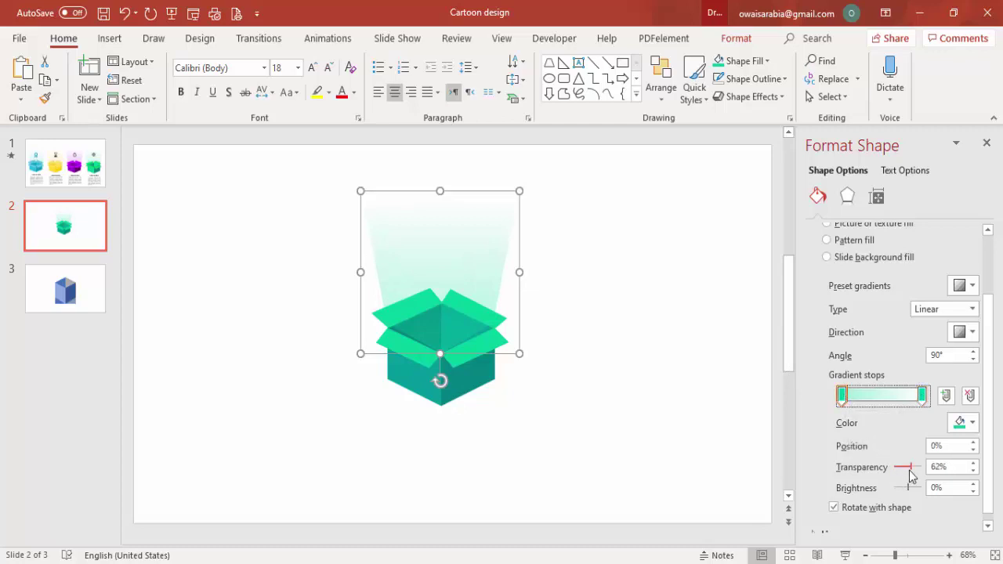